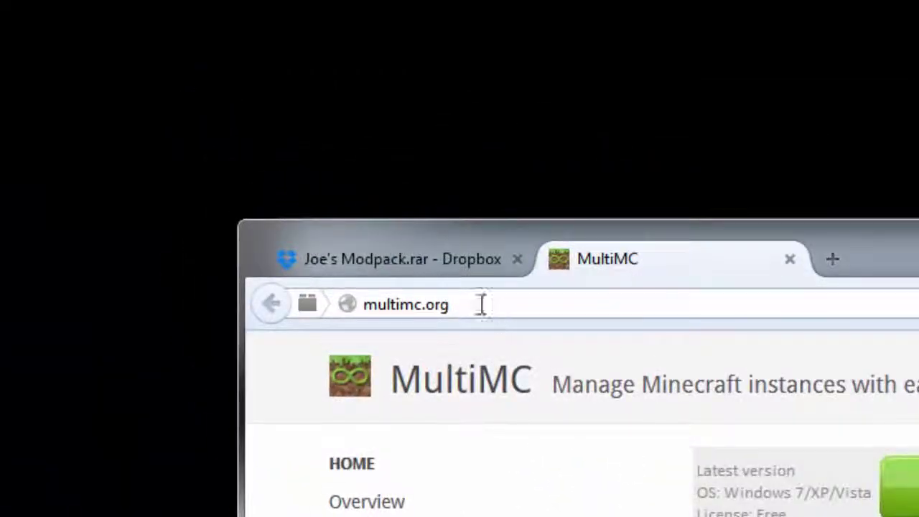
Step: Download the Windows (32/64-bit) version of MultiMC from multimc.org
drag(476, 312, 353, 304)
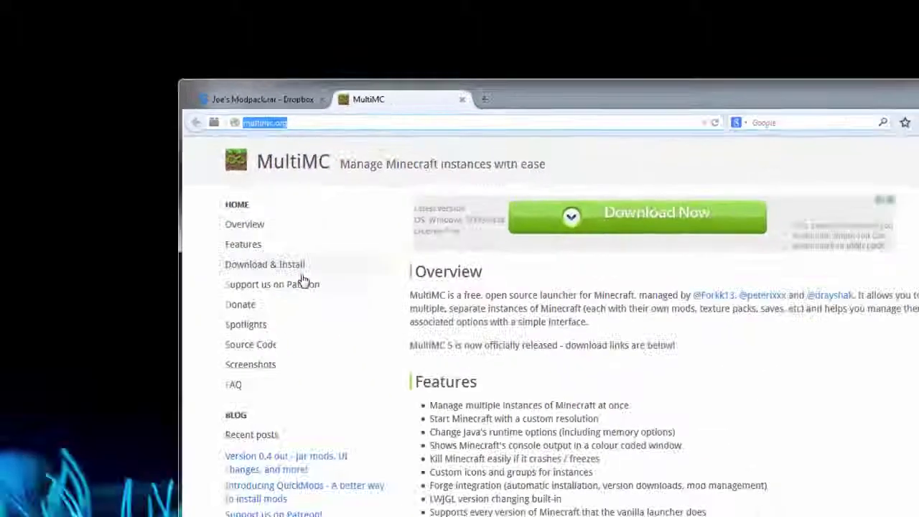
scroll(521, 371, down, 4)
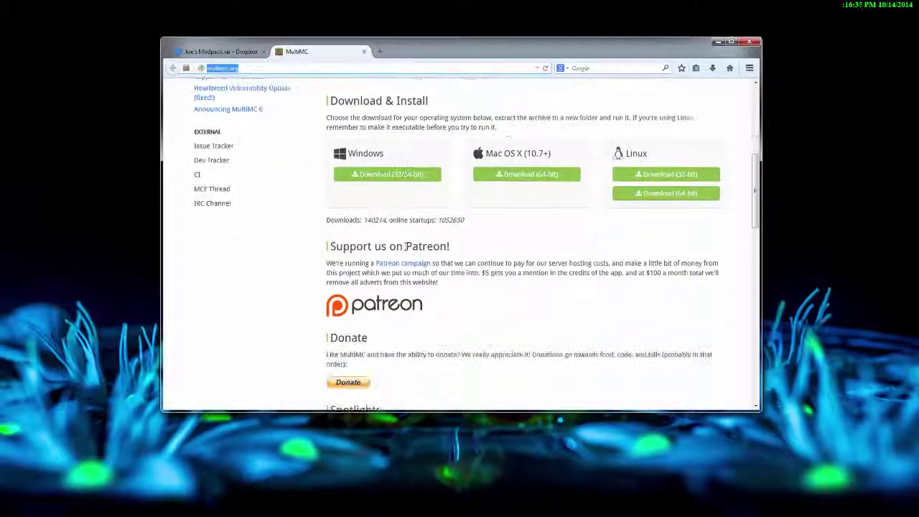
scroll(406, 246, up, 1)
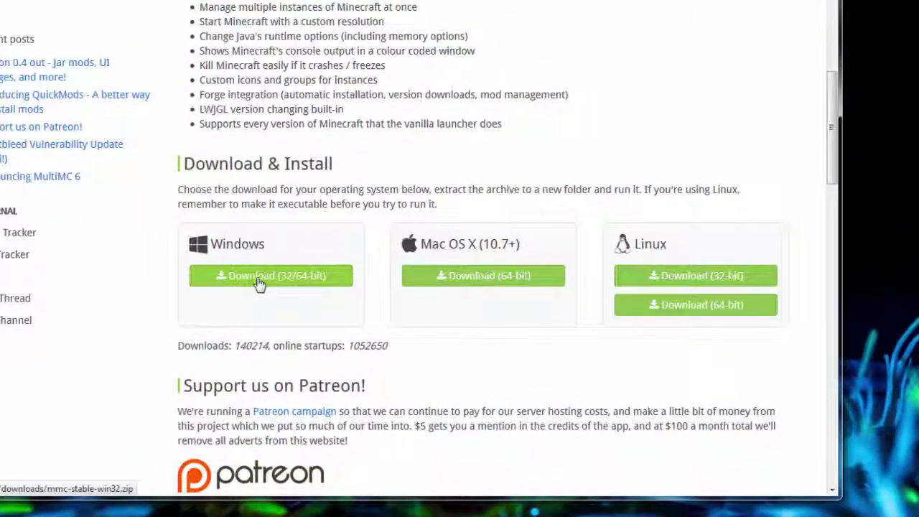
click(280, 281)
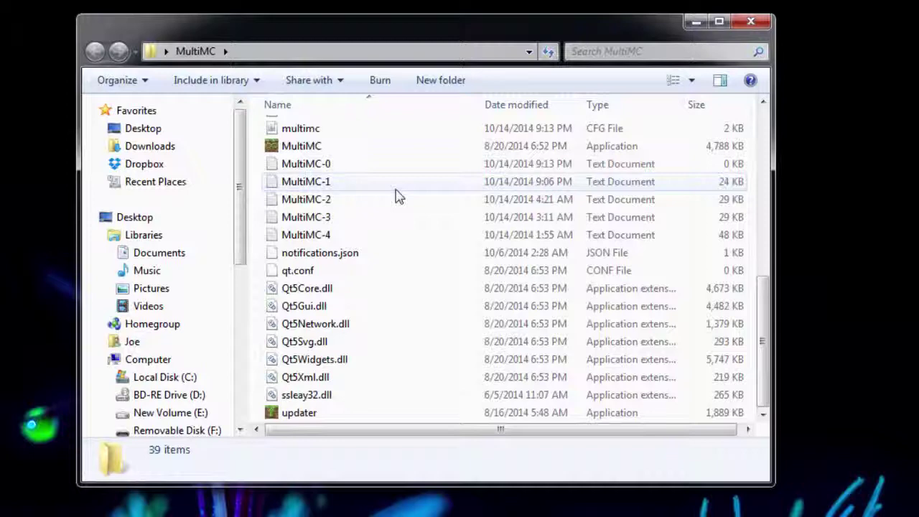
Step: Launch the MultiMC application from its folder and select the existing My Moded Server instance
click(322, 149)
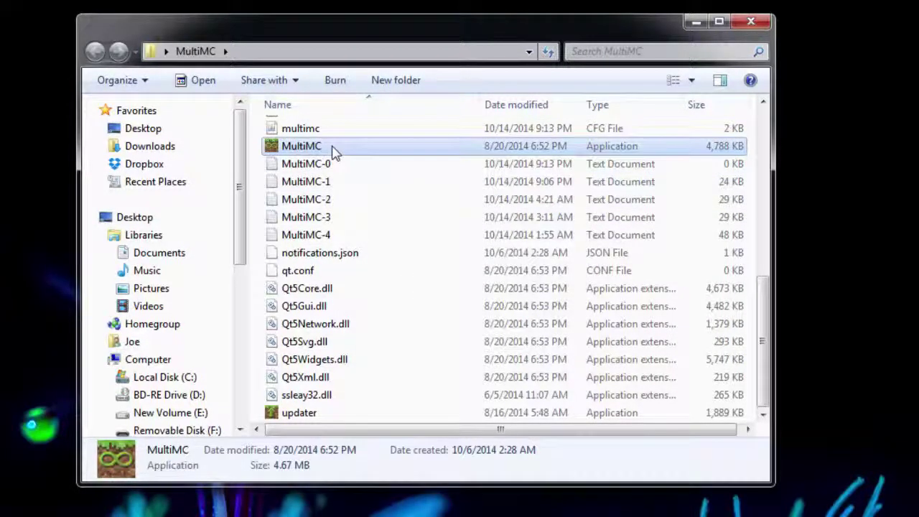
double_click(334, 151)
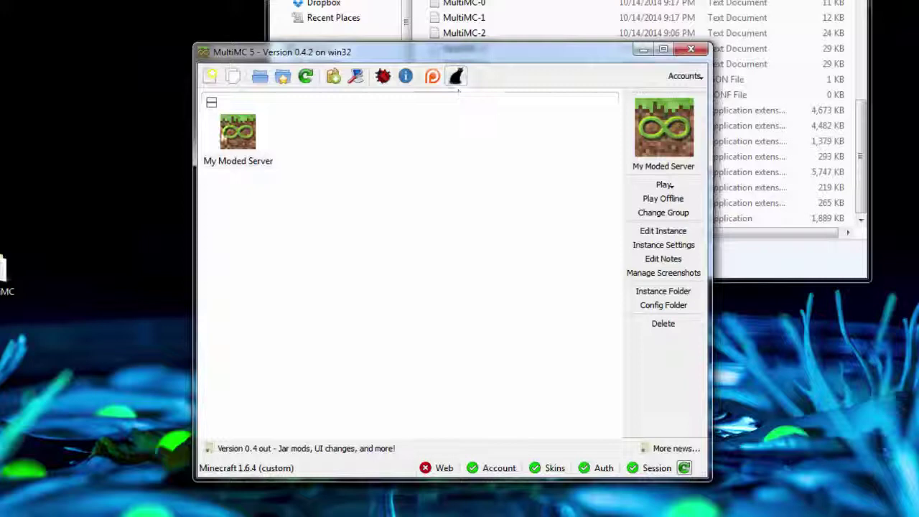
click(230, 131)
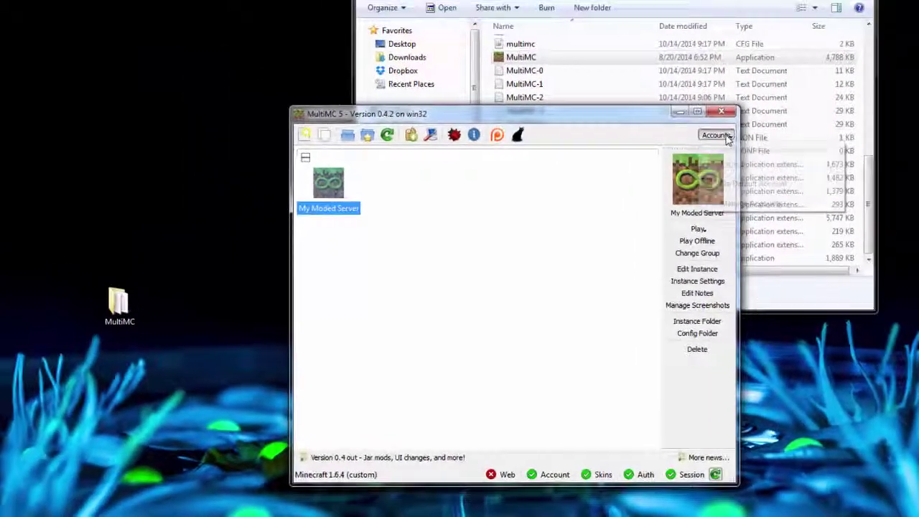
Step: View the account management settings and the form for adding a Mojang or Minecraft account, then close them without adding one
click(697, 79)
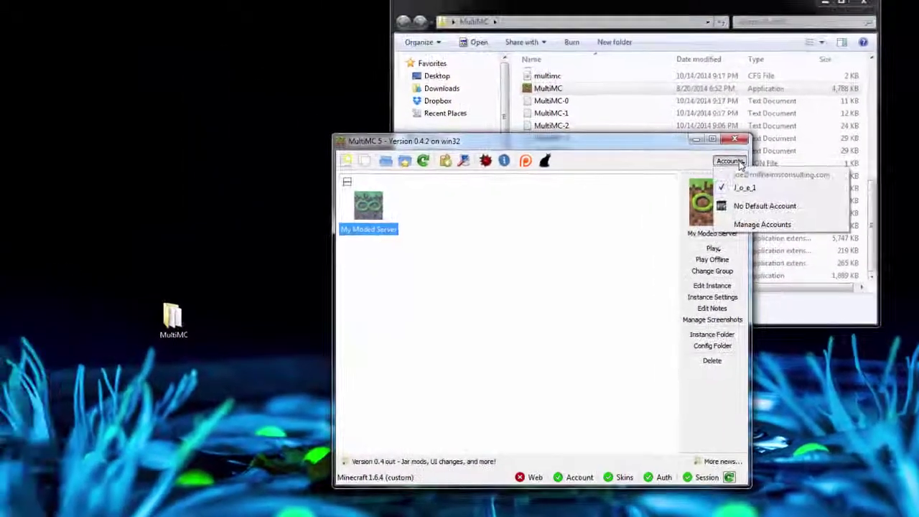
click(761, 224)
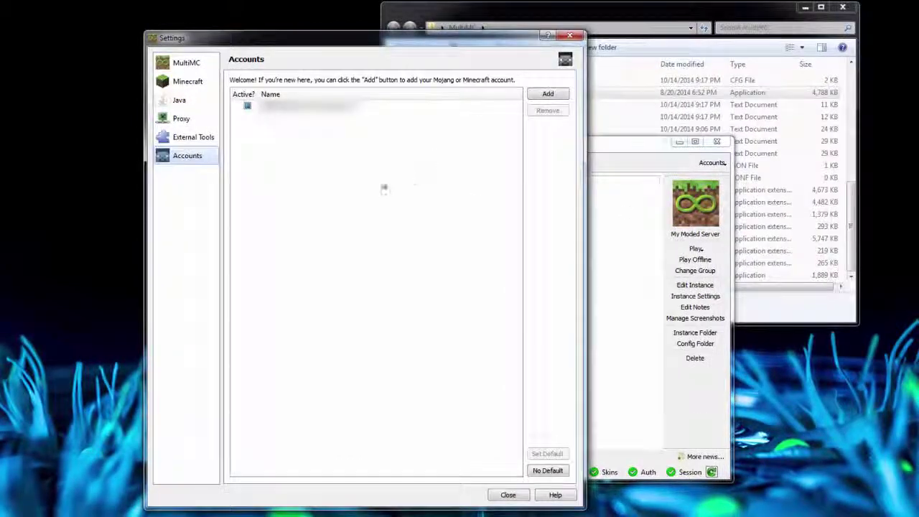
click(548, 94)
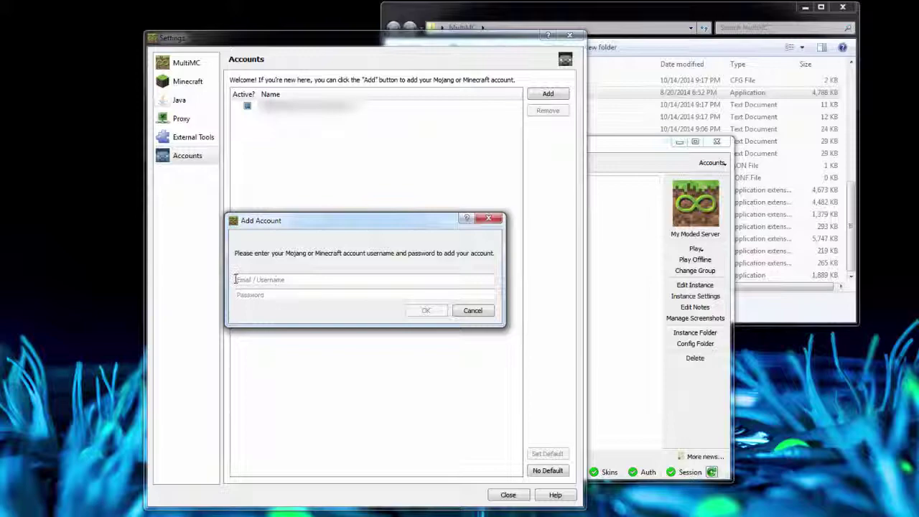
click(473, 311)
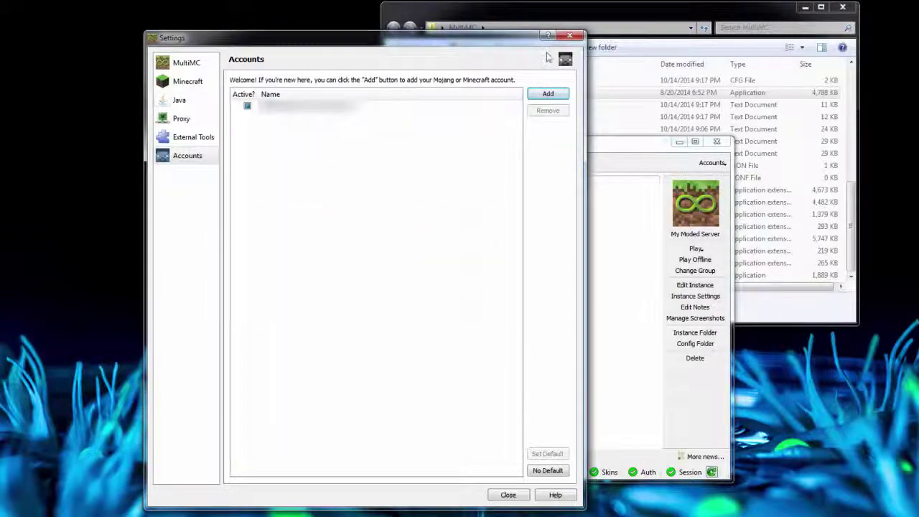
click(507, 494)
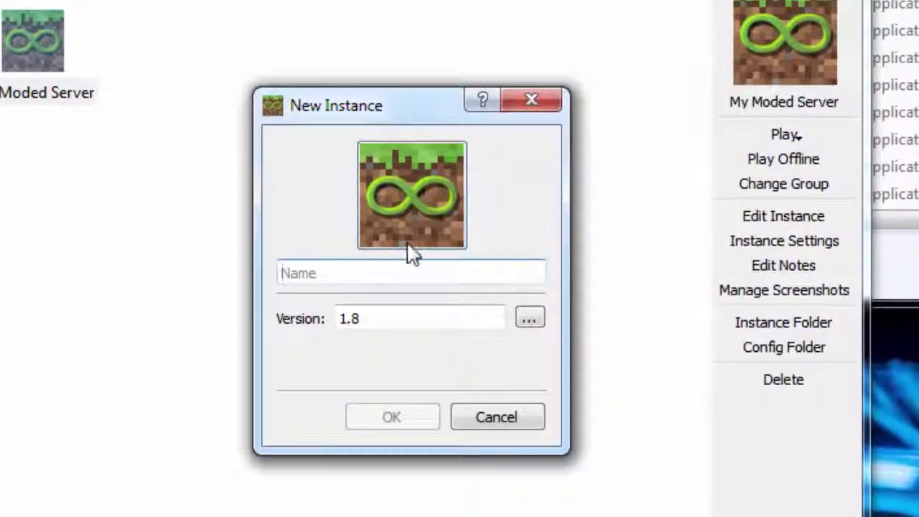
Step: Name the new instance with the owner's first name in possessive form followed by "Server"
text(Joe's )
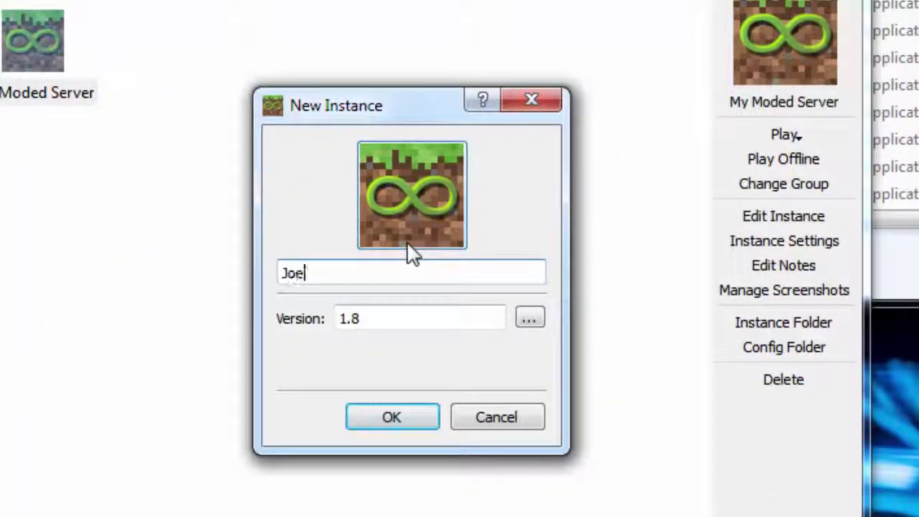
text(Serv)
key(BackSpace)
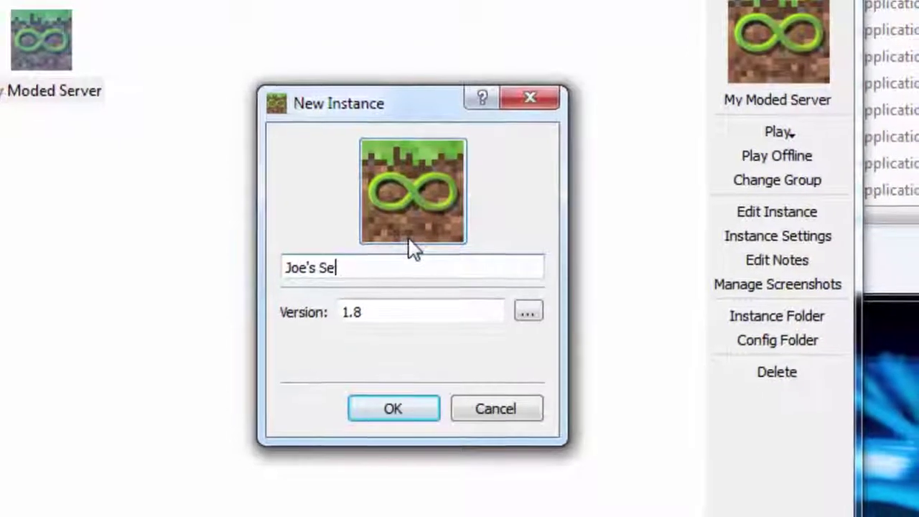
text(rver)
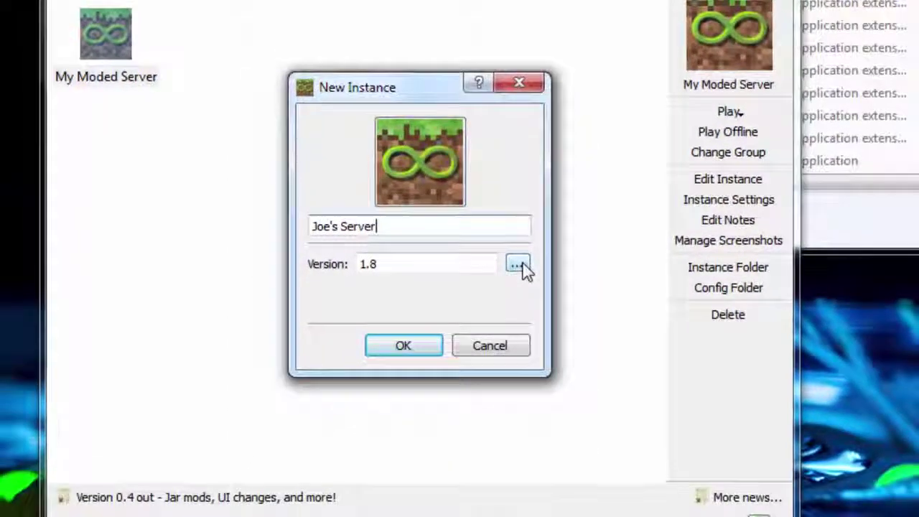
Step: Set the new instance's Minecraft version to 1.6.4 and create the instance
click(517, 266)
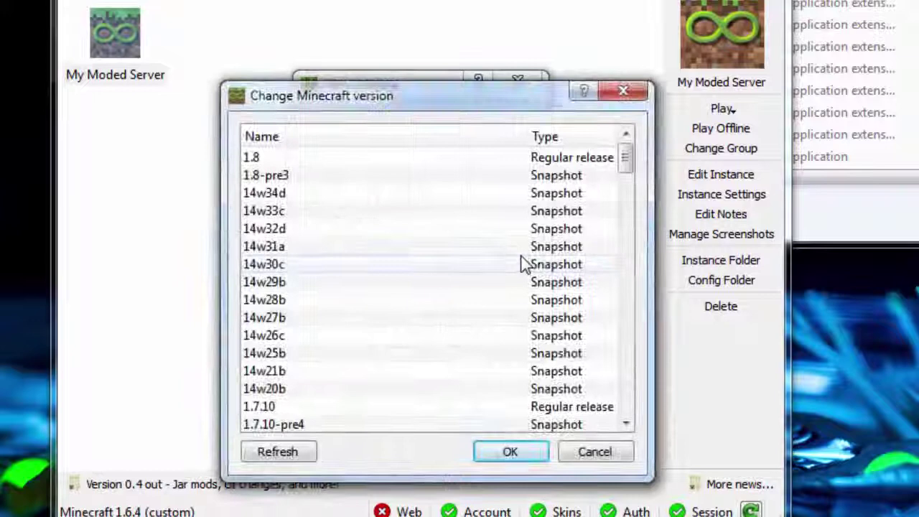
scroll(404, 298, down, 6)
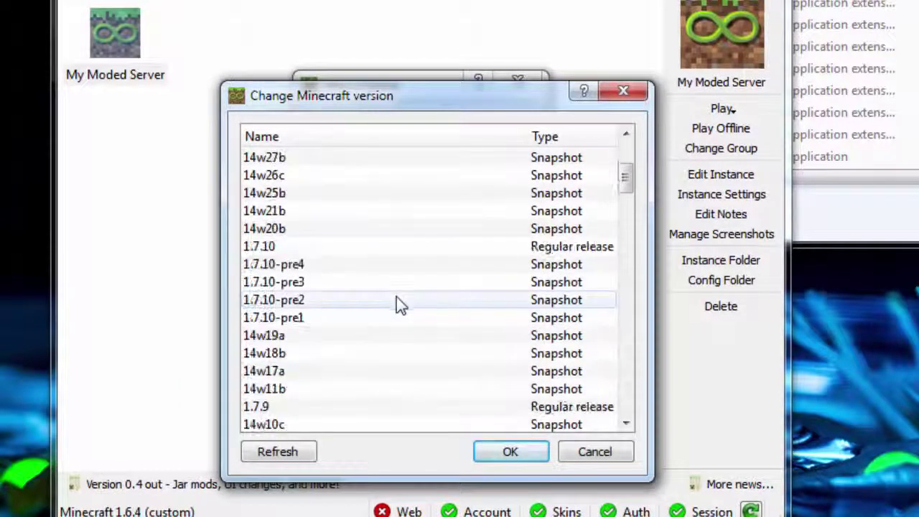
scroll(381, 288, down, 3)
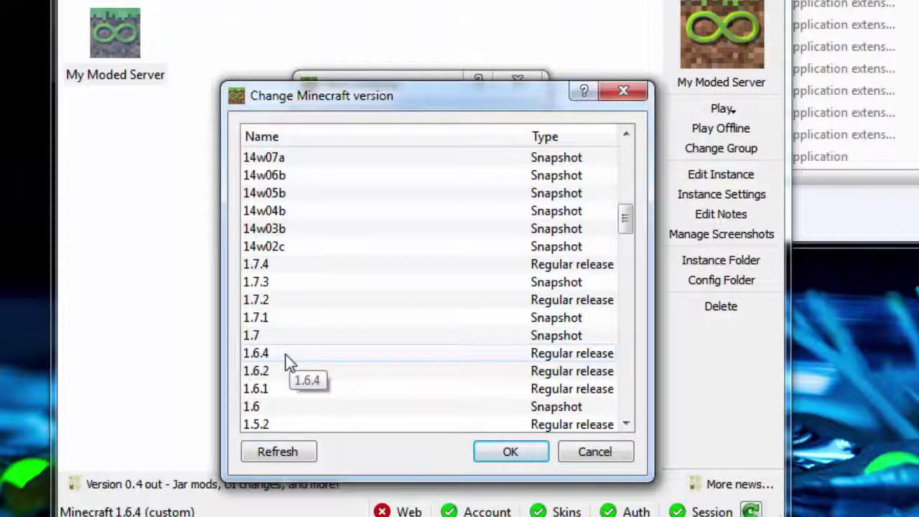
click(286, 355)
click(506, 452)
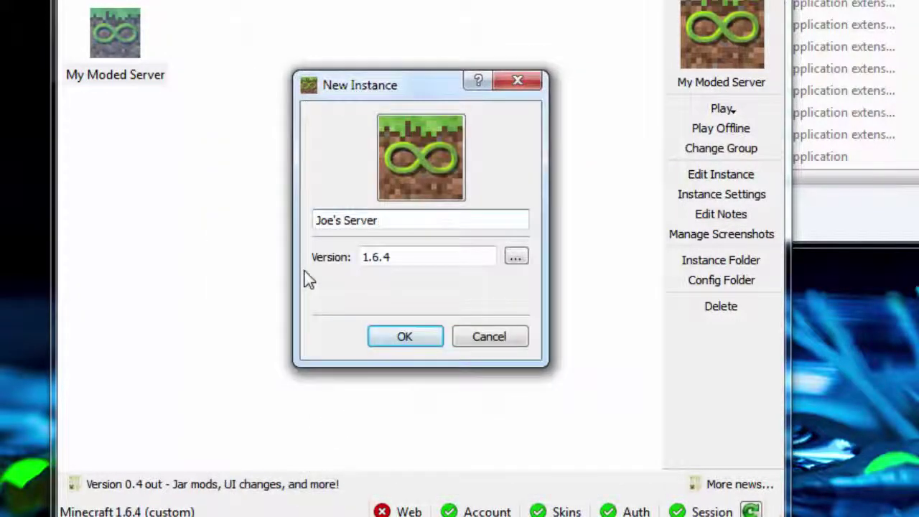
click(406, 337)
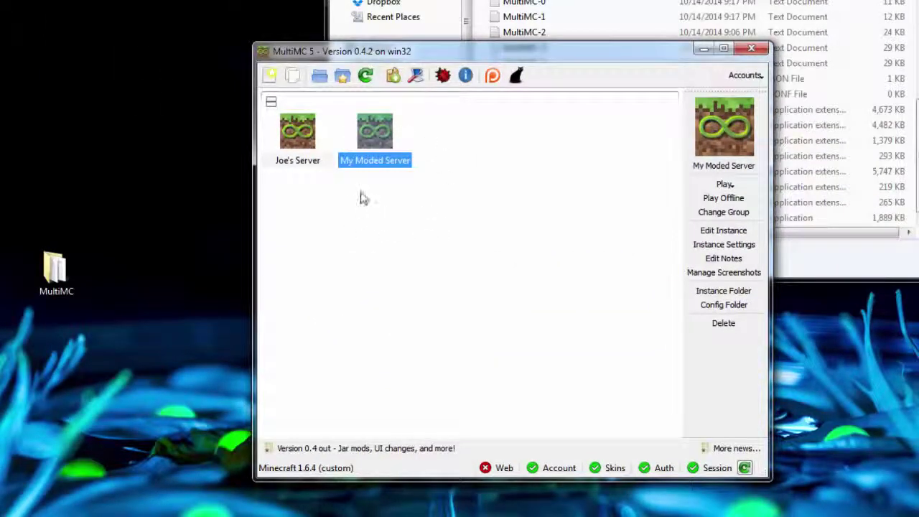
Step: Open the newly created instance for editing and select its Minecraft 1.6.4 component
click(301, 138)
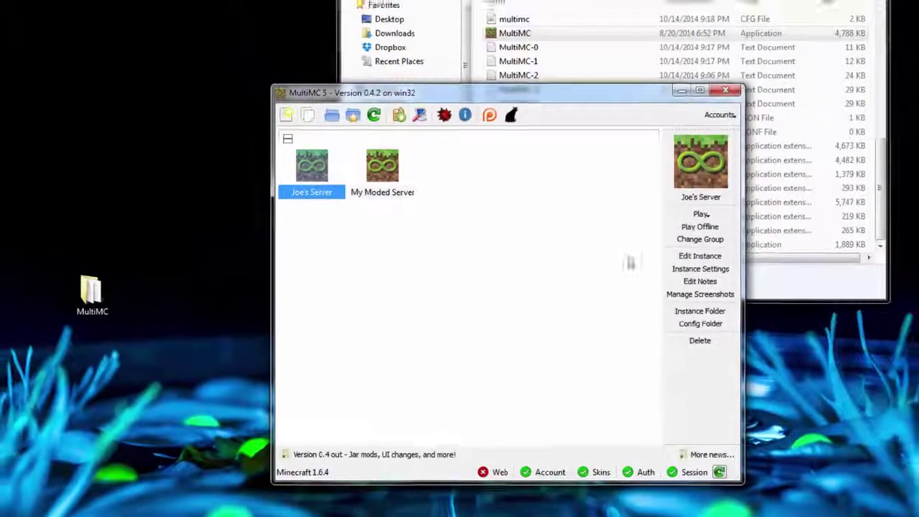
click(701, 256)
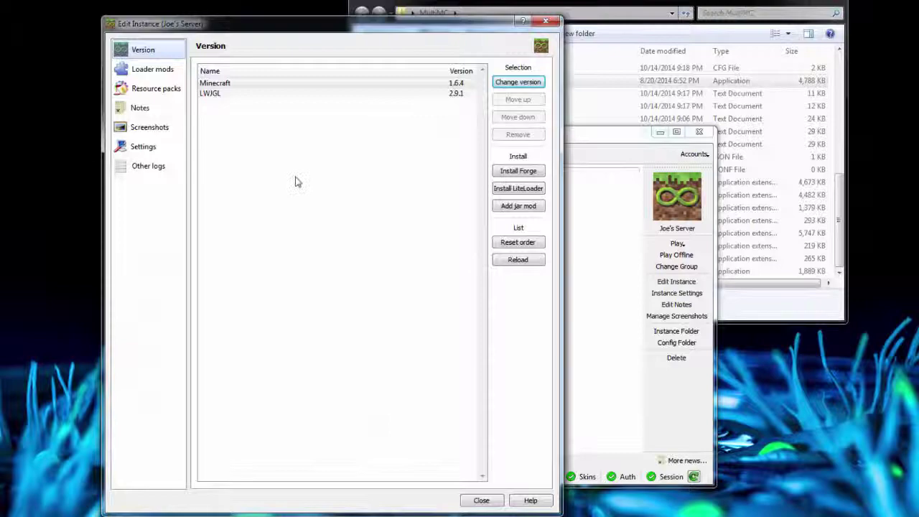
click(293, 83)
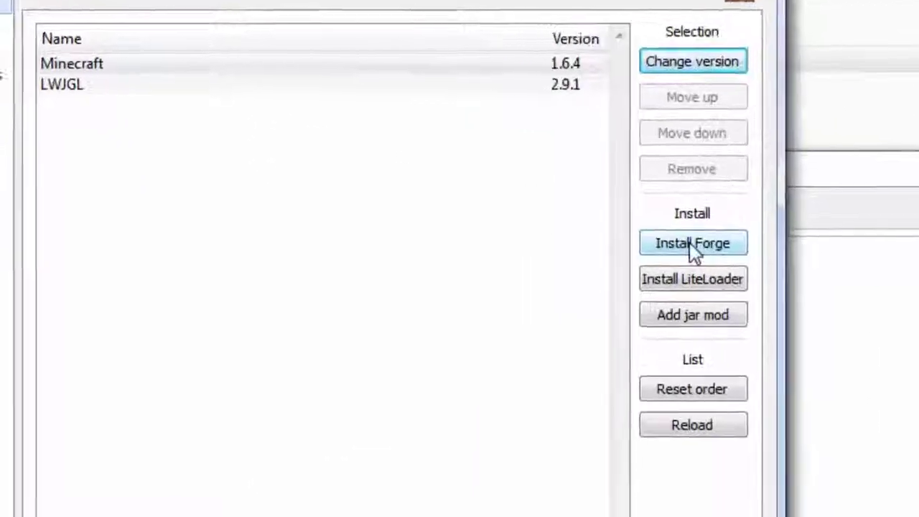
Step: Install Forge 9.11.1.965 in the instance and close the instance editor
click(691, 245)
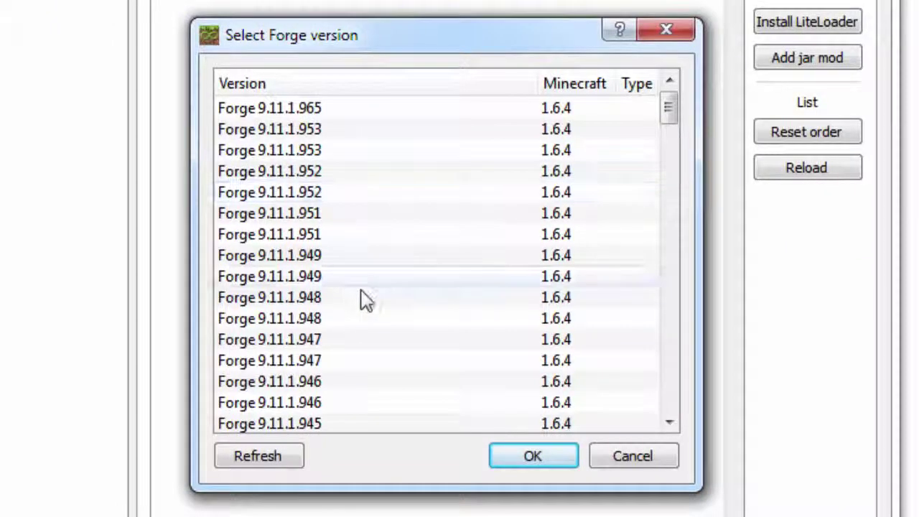
scroll(366, 300, down, 8)
scroll(353, 309, up, 3)
scroll(323, 318, down, 10)
scroll(324, 277, up, 8)
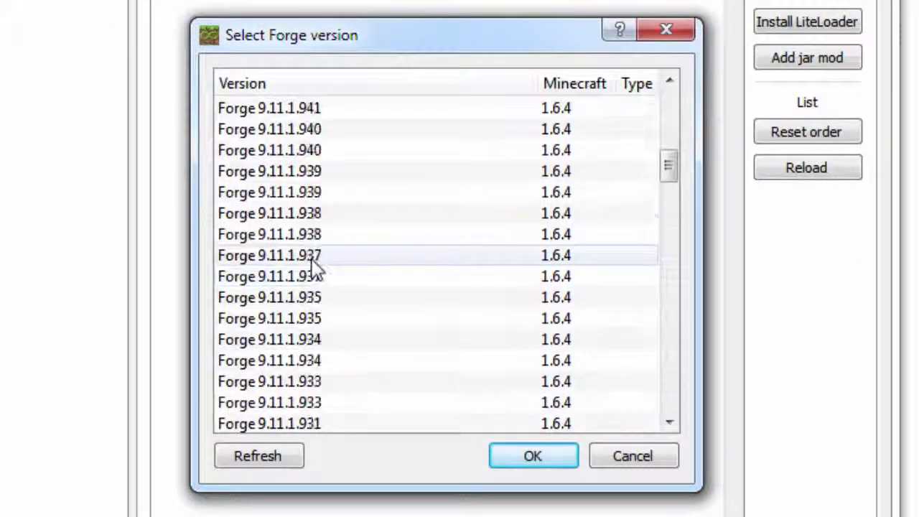
scroll(316, 266, up, 8)
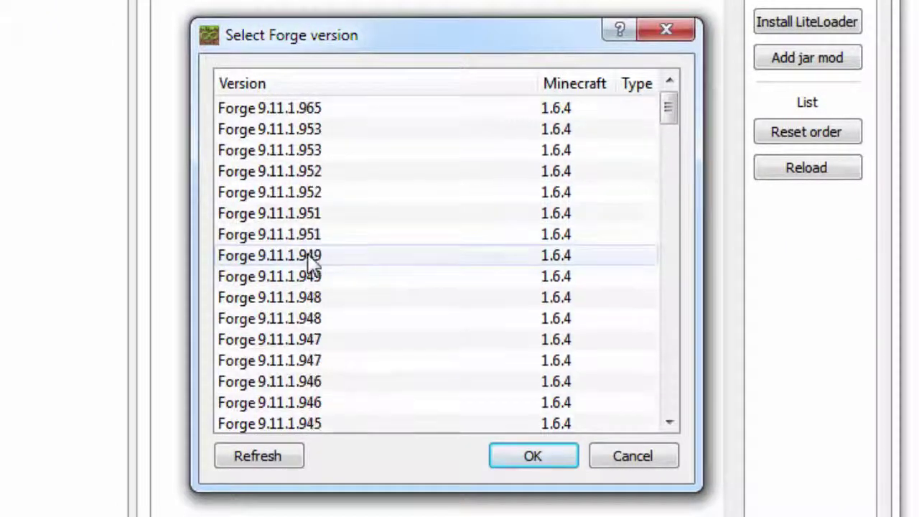
click(337, 109)
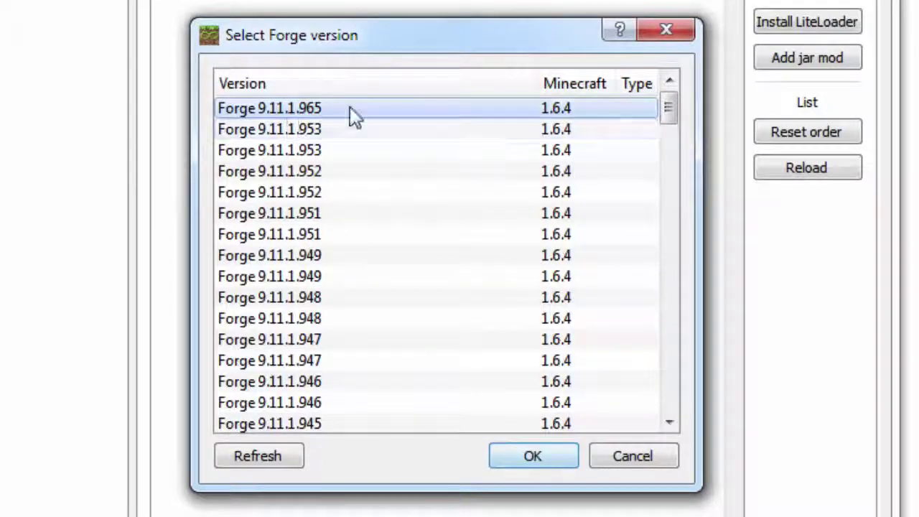
click(535, 452)
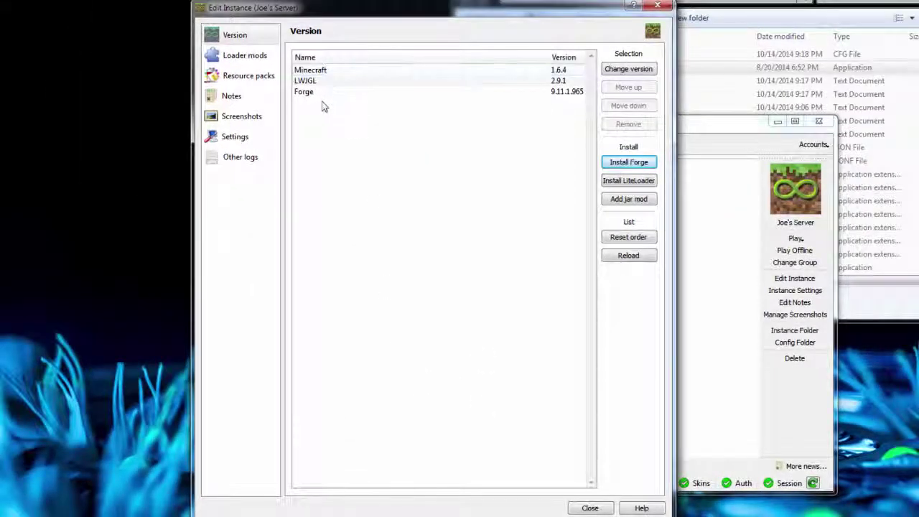
click(325, 92)
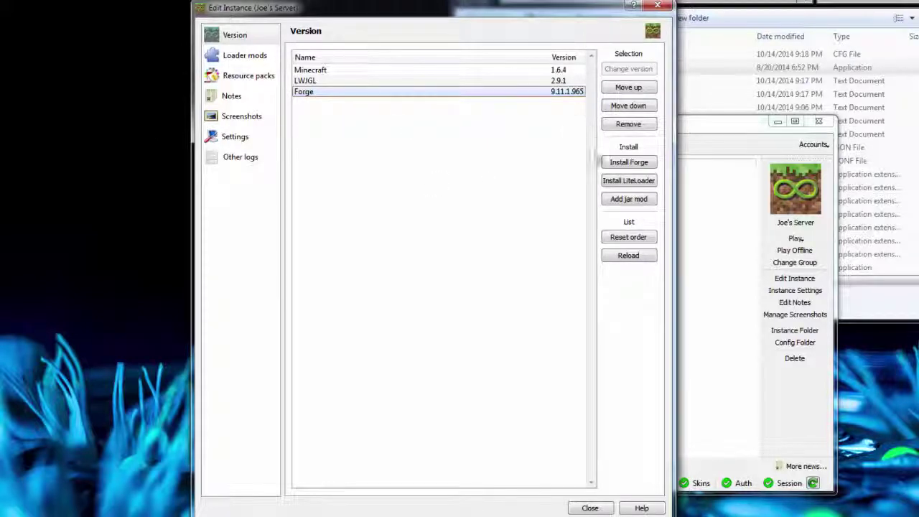
click(586, 509)
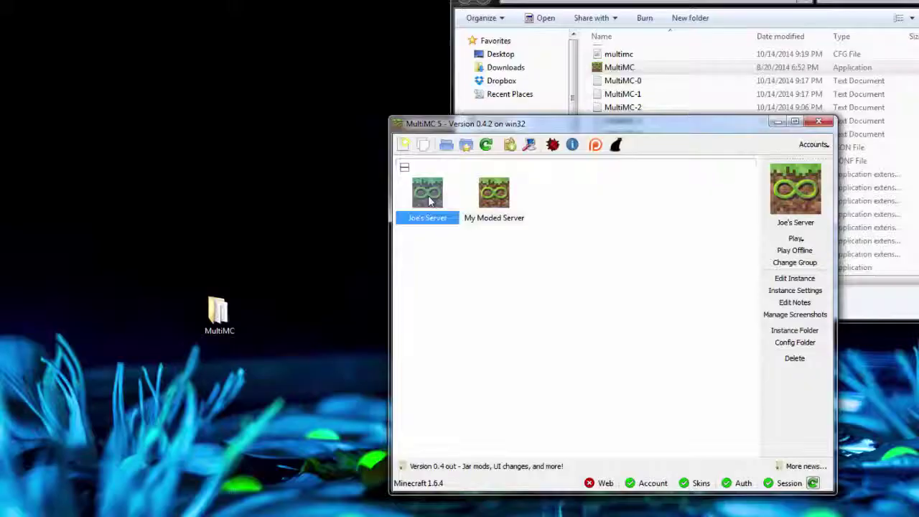
Step: Launch the newly created instance, then reposition the launcher window on the desktop
double_click(430, 201)
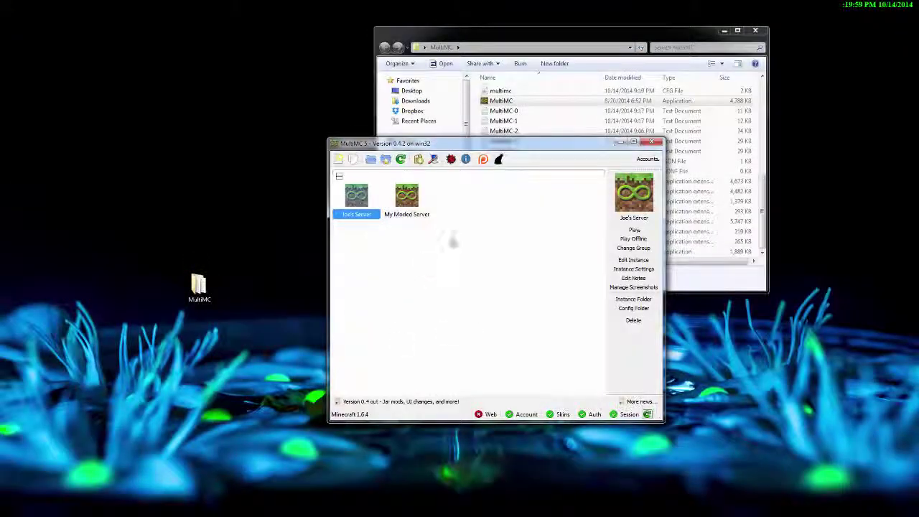
drag(474, 150, 397, 171)
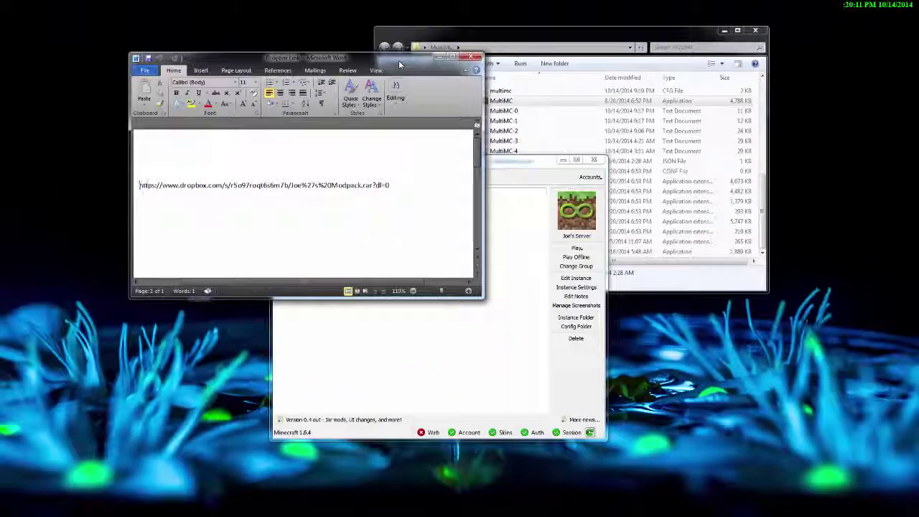
Step: Move the Word document holding the Dropbox link aside, then view the modpack archive's Dropbox page in the browser
drag(398, 60, 372, 76)
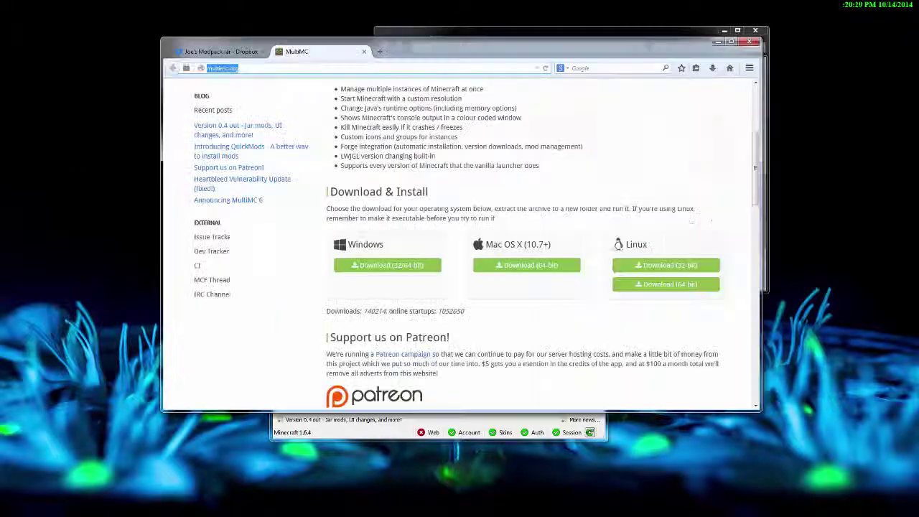
click(222, 53)
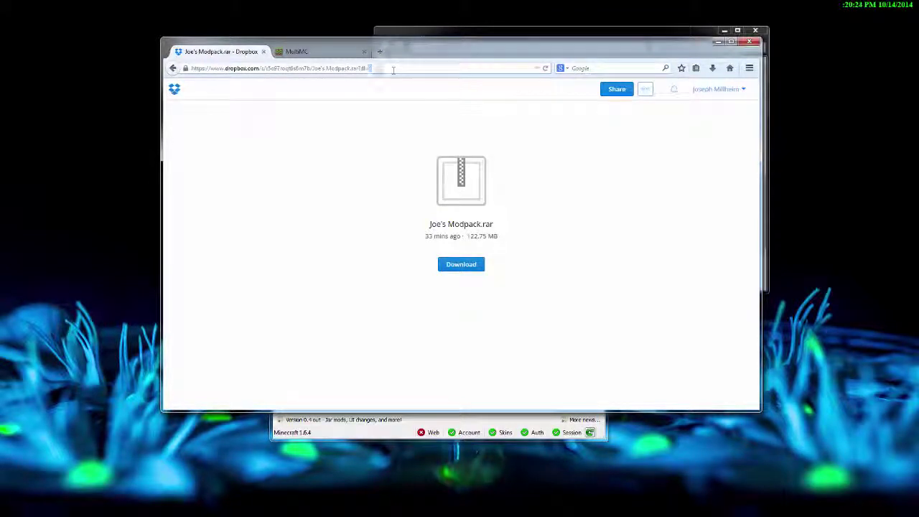
drag(393, 70, 207, 68)
click(283, 230)
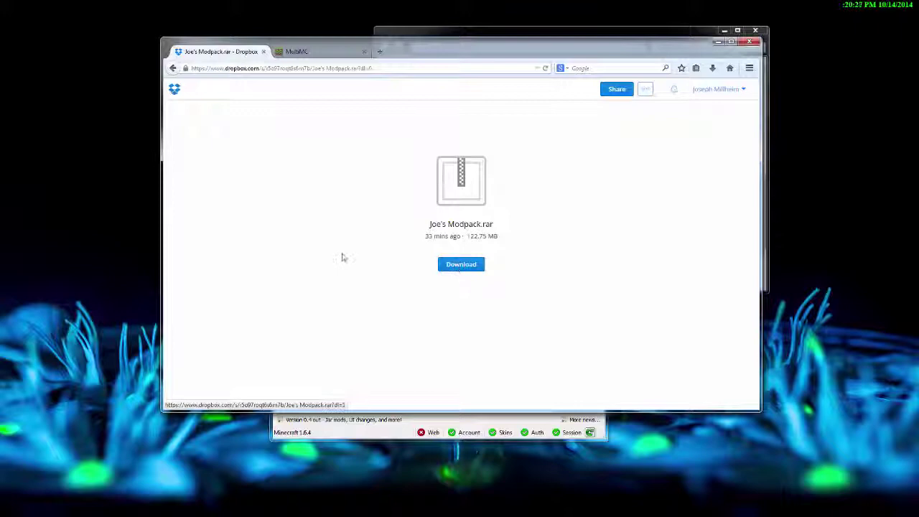
Step: Minimize the browser, reposition the desktop modpack folder and open it to examine its config and mods folders, then minimize its window
click(717, 43)
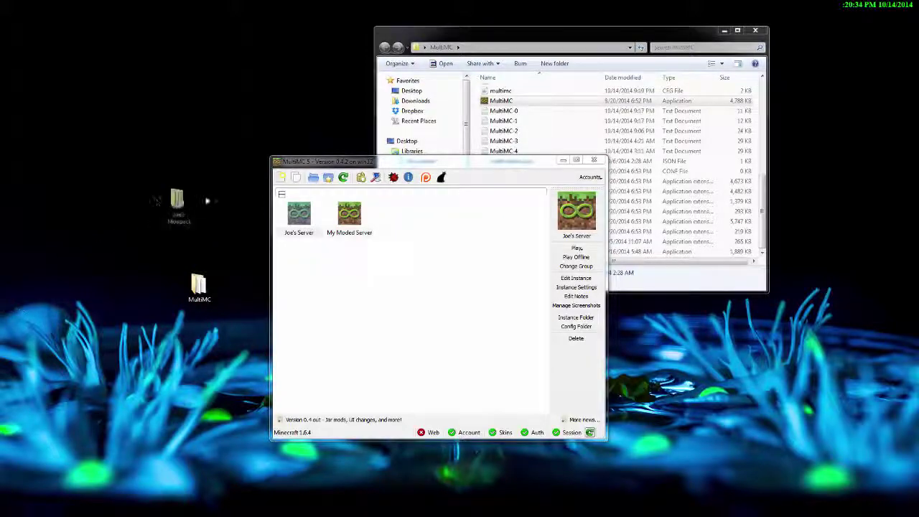
drag(206, 201, 169, 162)
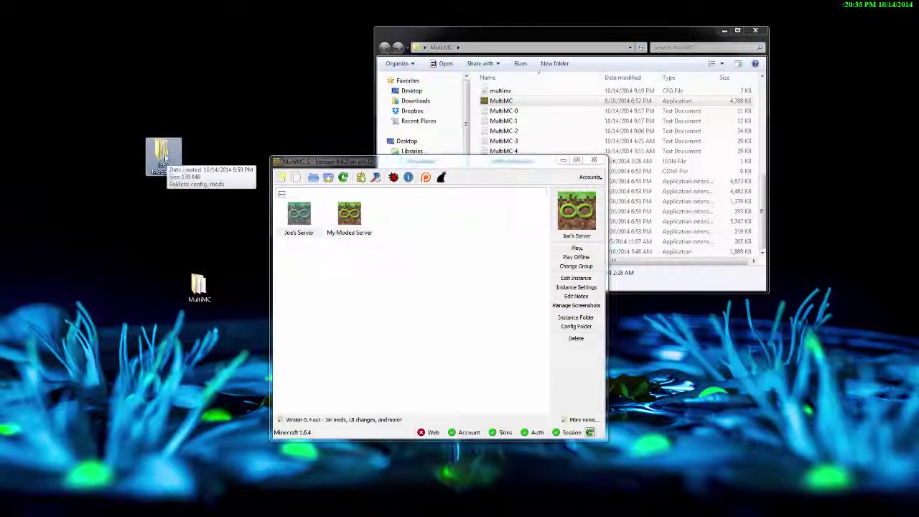
double_click(161, 158)
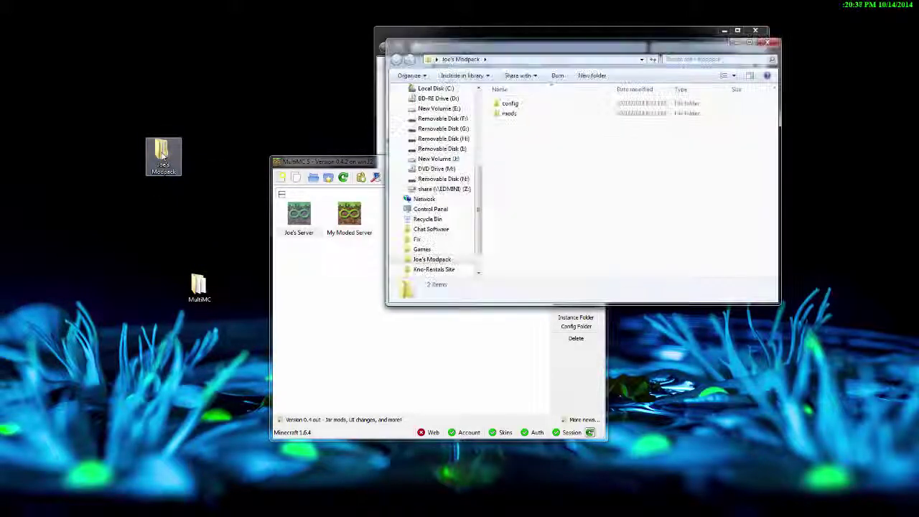
click(522, 105)
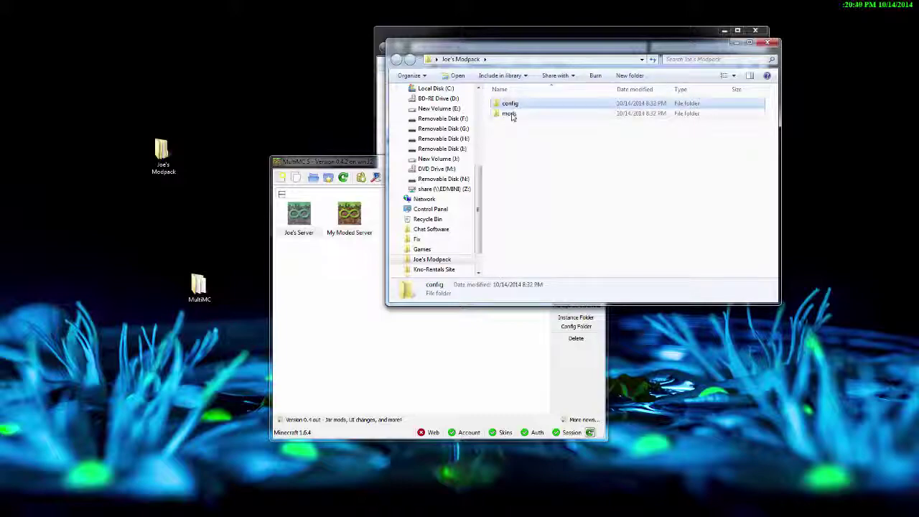
click(509, 114)
drag(536, 48, 385, 164)
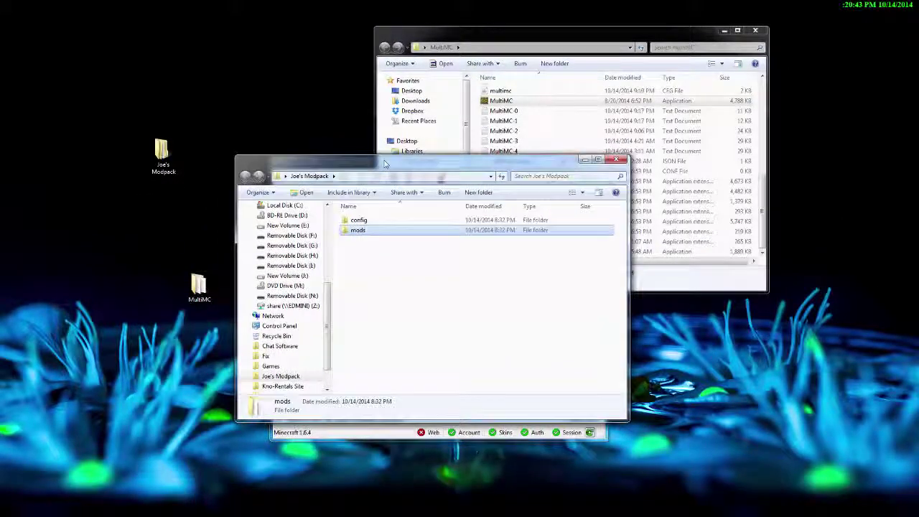
click(586, 159)
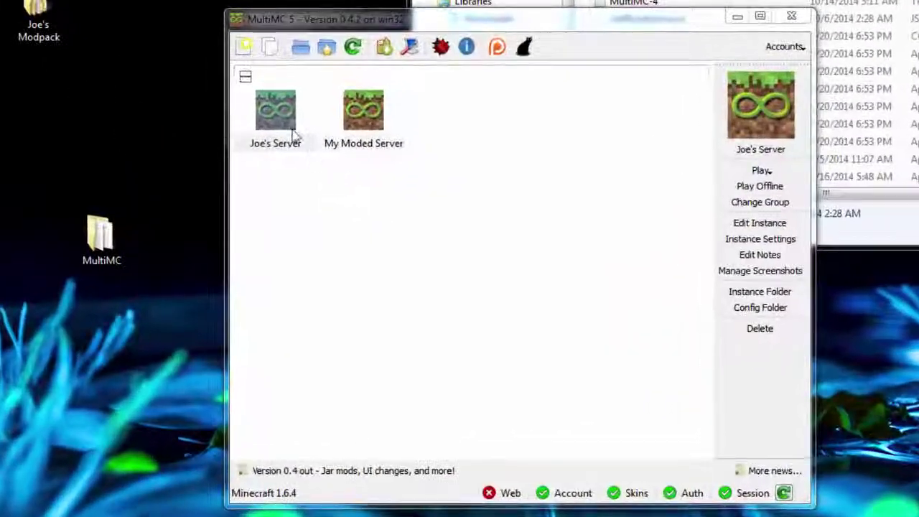
Step: Open the newly created instance's folder and permanently delete the config and mods folders from its minecraft folder
click(306, 225)
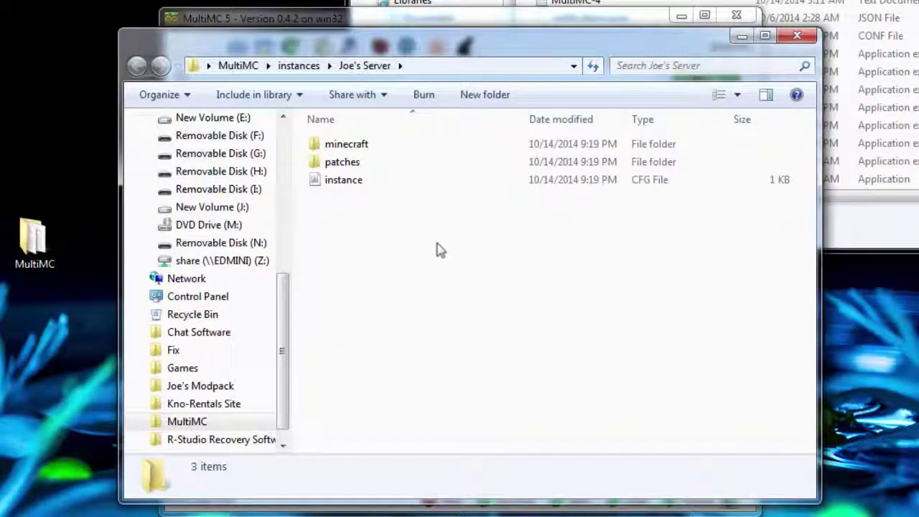
double_click(362, 148)
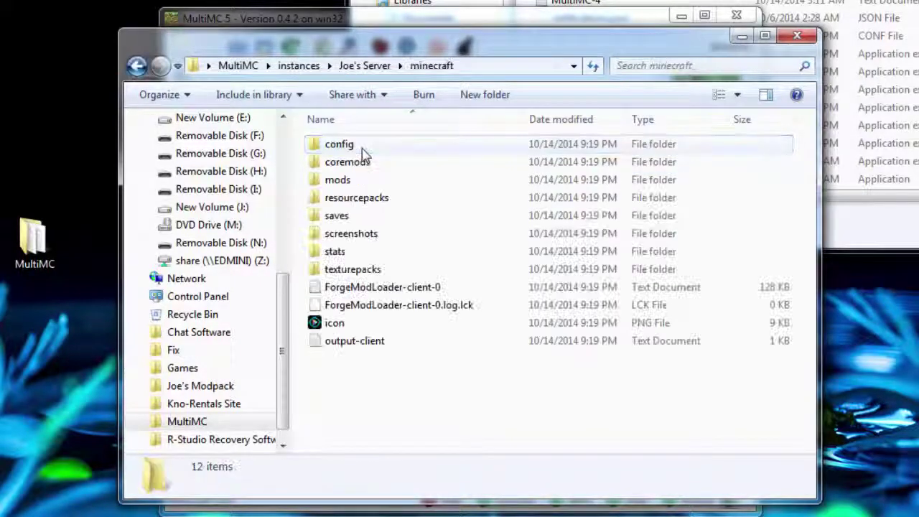
click(351, 147)
click(361, 183)
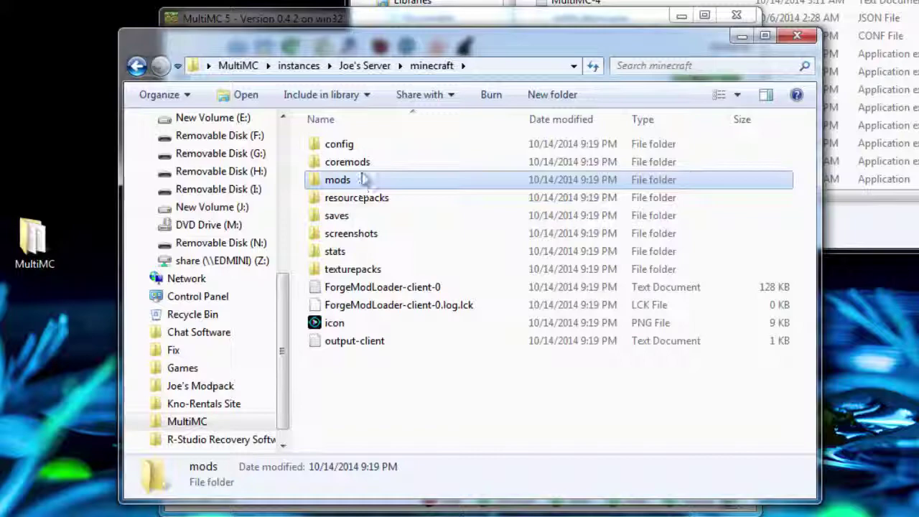
ctrl+click(369, 146)
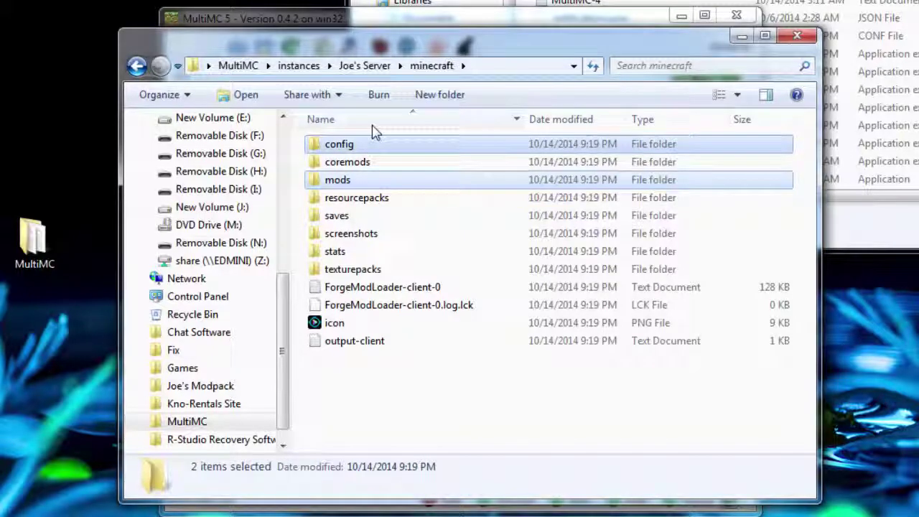
key(shift+Delete)
key(Return)
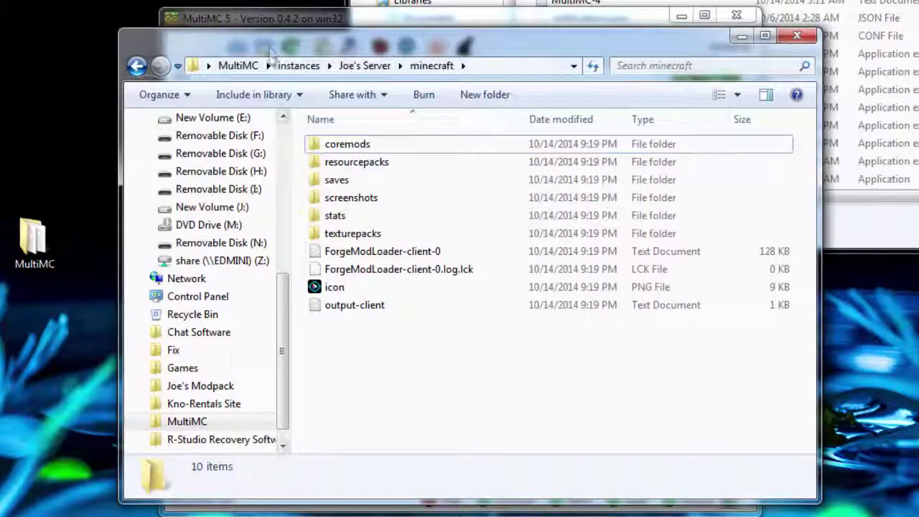
Step: Copy the config and mods folders from the modpack folder into the new instance's minecraft folder
drag(276, 48, 302, 34)
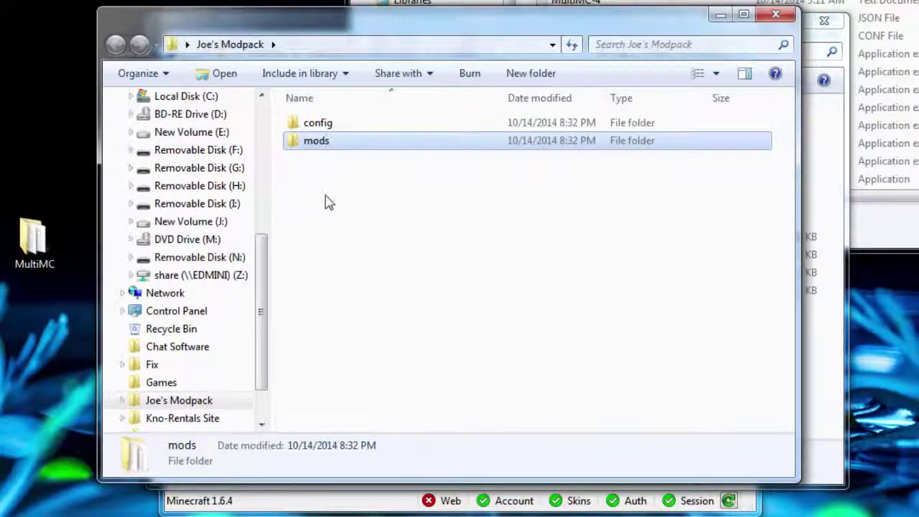
drag(327, 201, 361, 136)
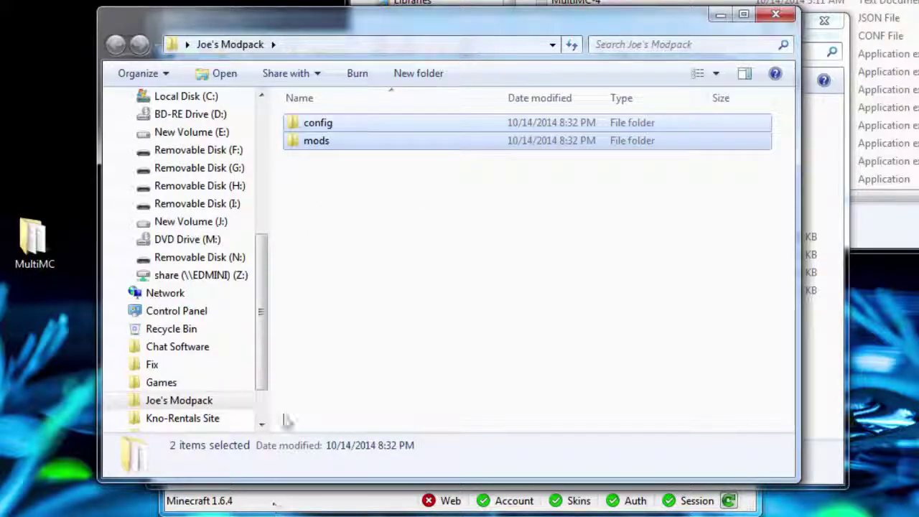
click(720, 14)
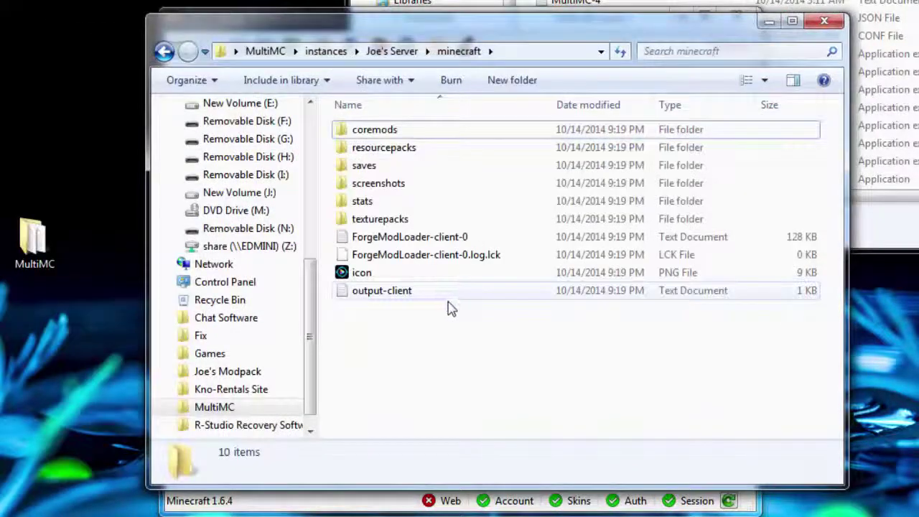
right_click(428, 368)
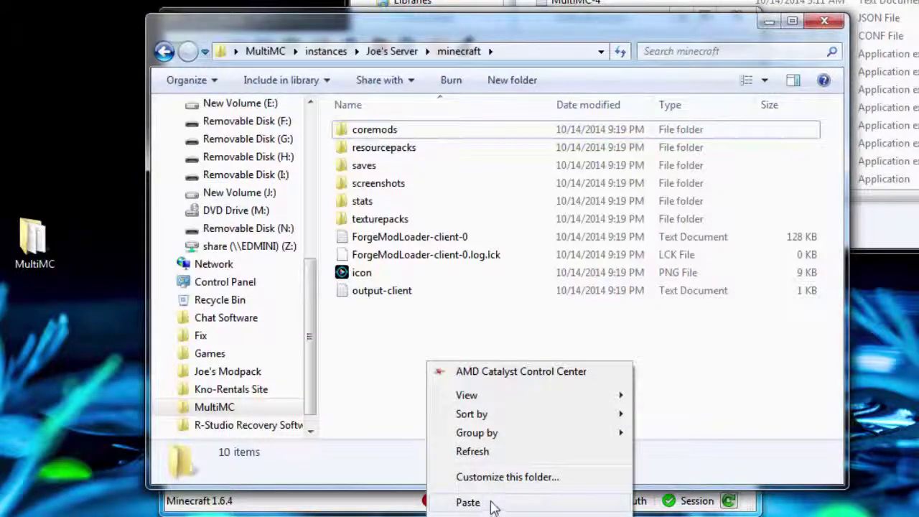
click(468, 503)
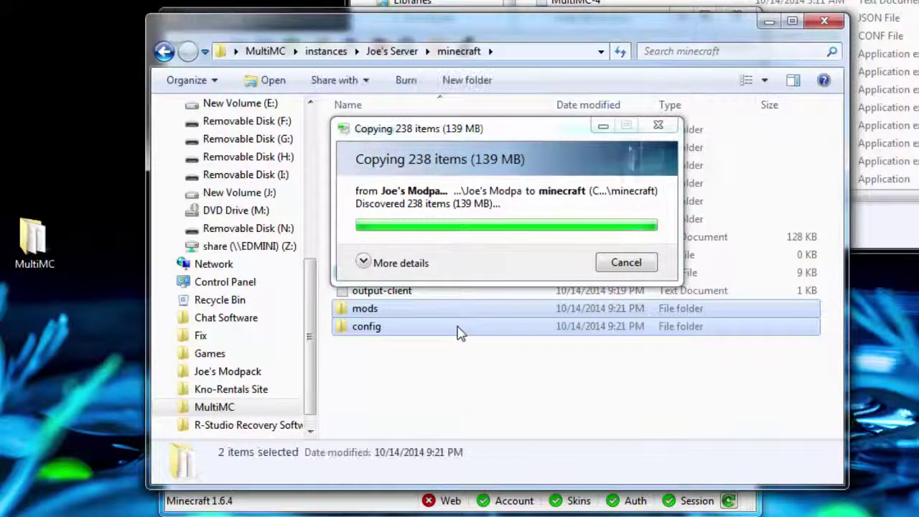
click(439, 388)
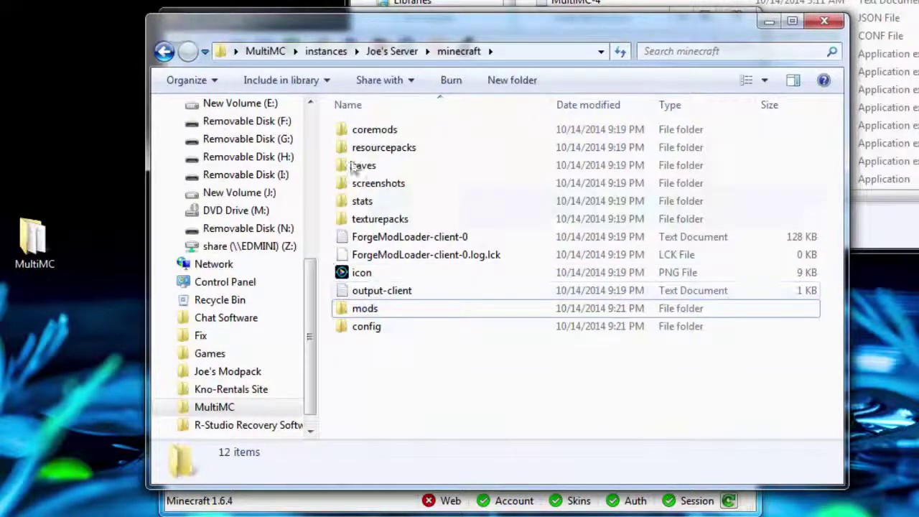
Step: Check the instance's resourcepacks folder, return to the minecraft folder and close the window
double_click(438, 157)
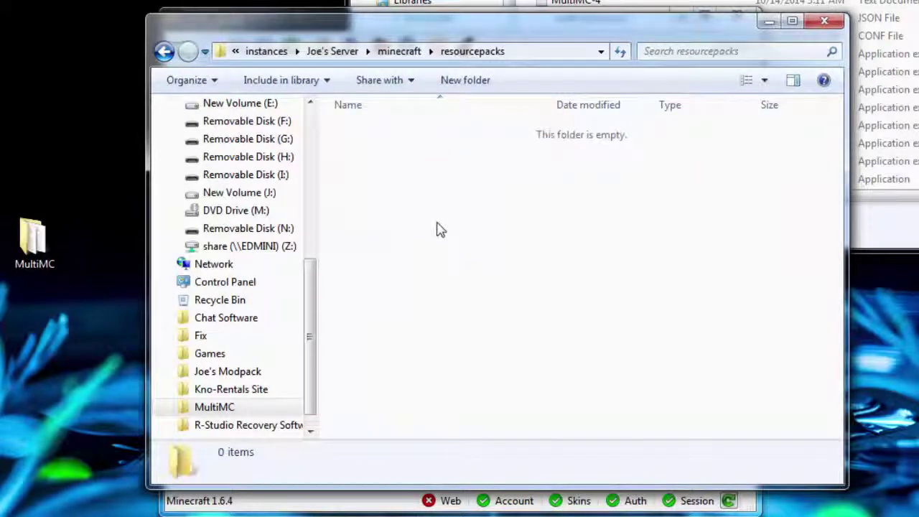
key(BackSpace)
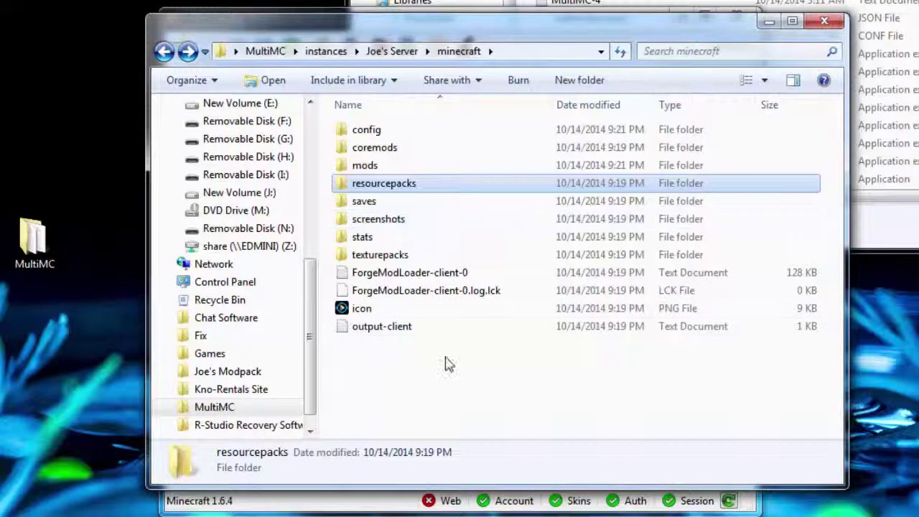
click(441, 400)
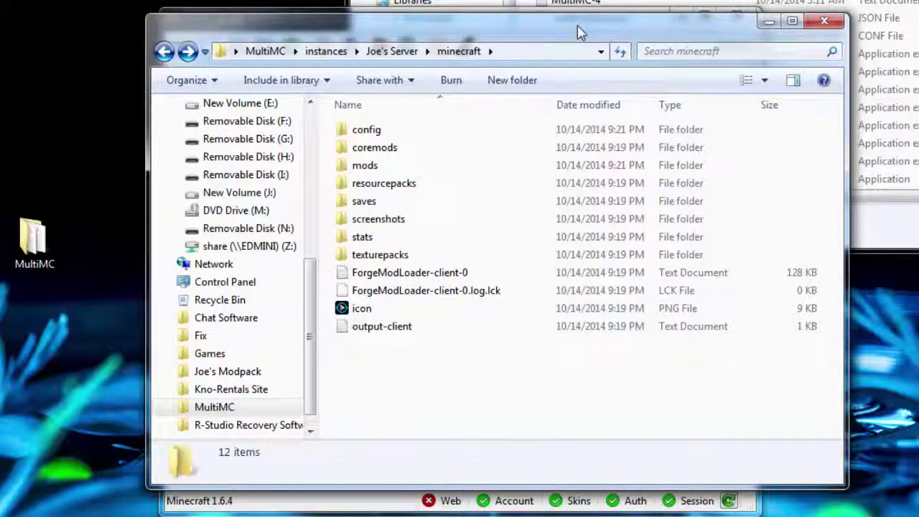
key(alt+F4)
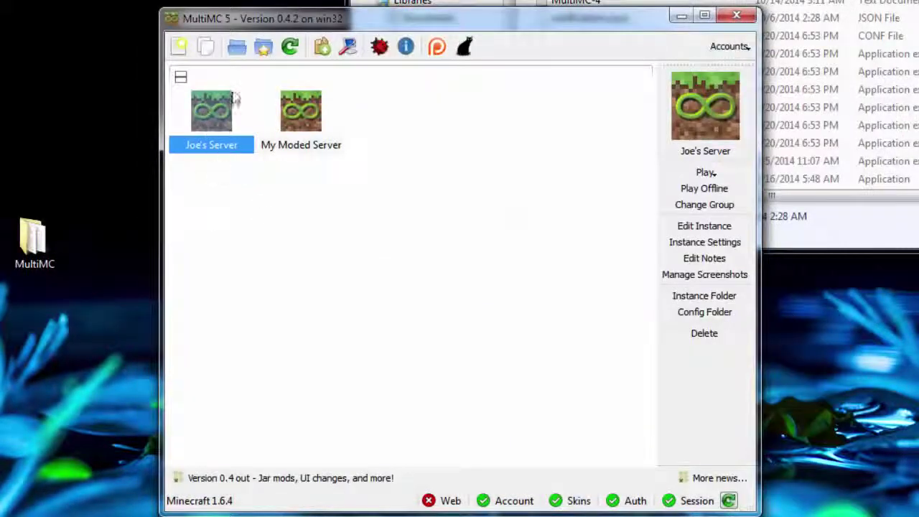
Step: Launch the My Moded Server instance, maximize the Minecraft window and join My Server in multiplayer
click(306, 115)
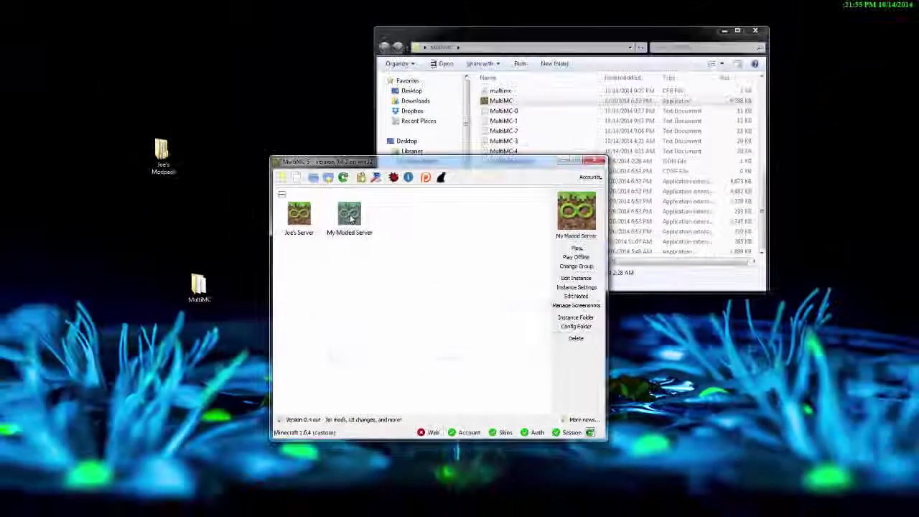
double_click(350, 216)
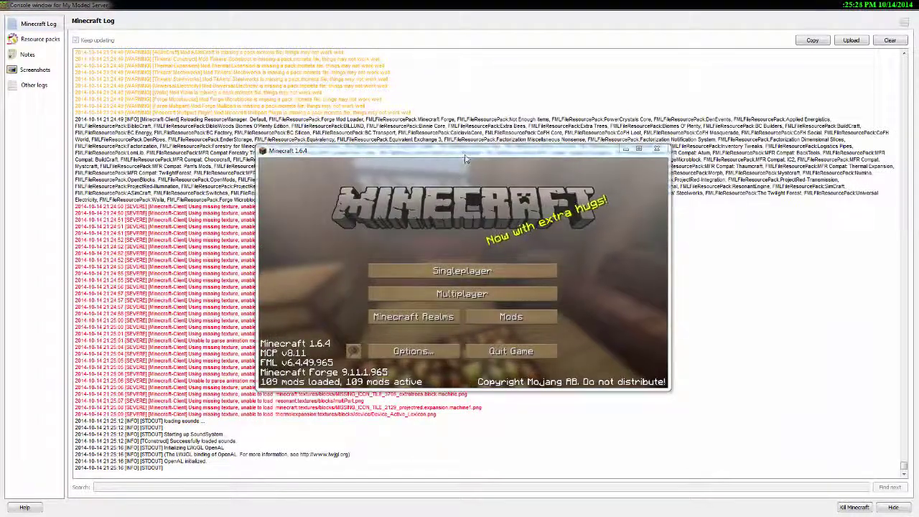
double_click(464, 152)
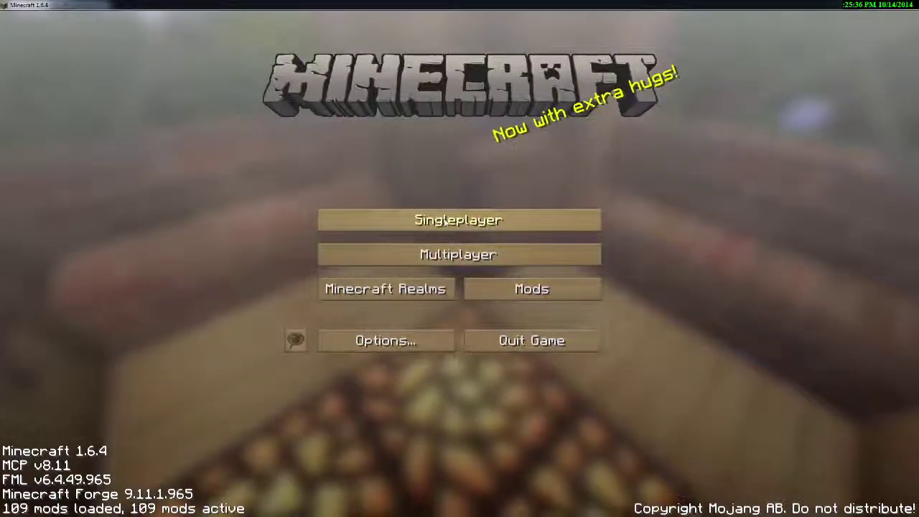
click(441, 257)
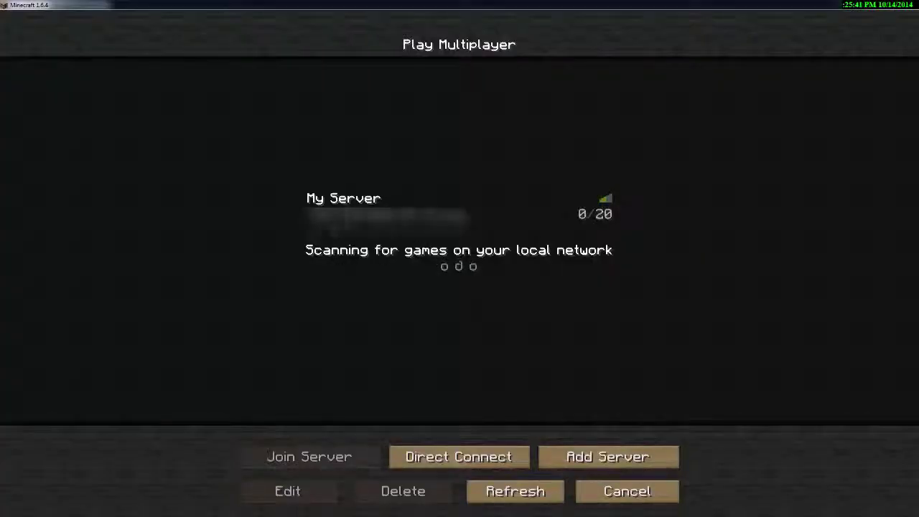
double_click(351, 212)
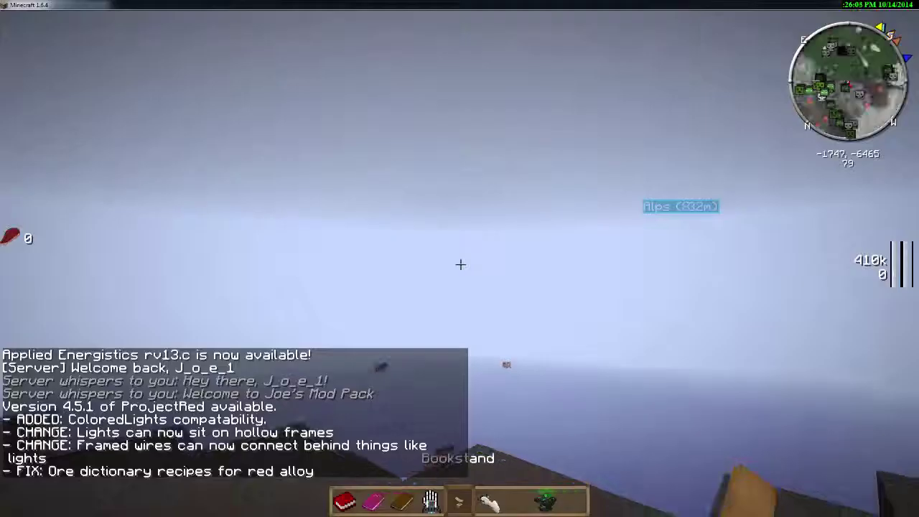
Step: Walk around the modded server world and display the debug information overlay
mouse_move(461, 265)
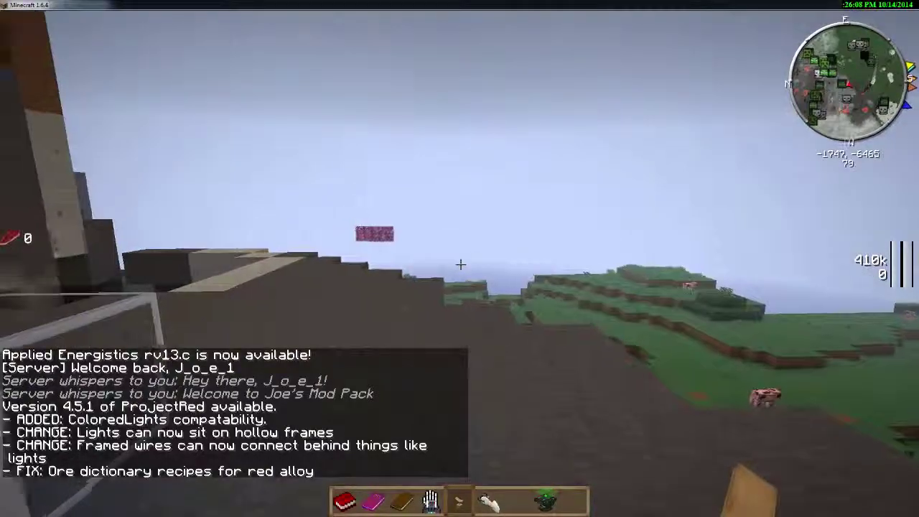
key(w)
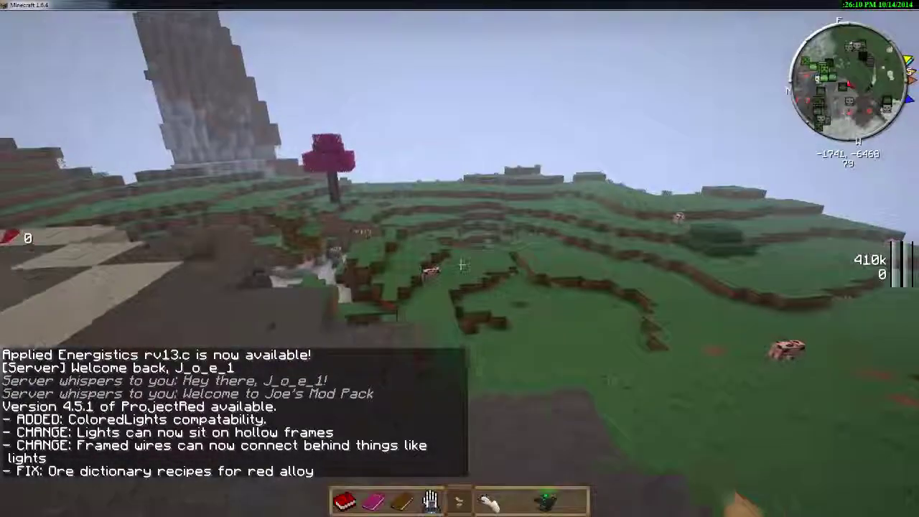
key(w)
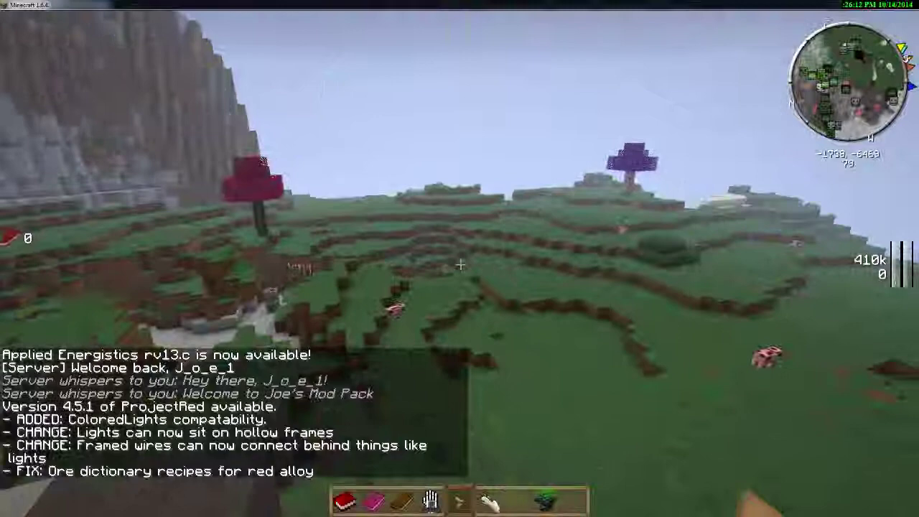
key(s)
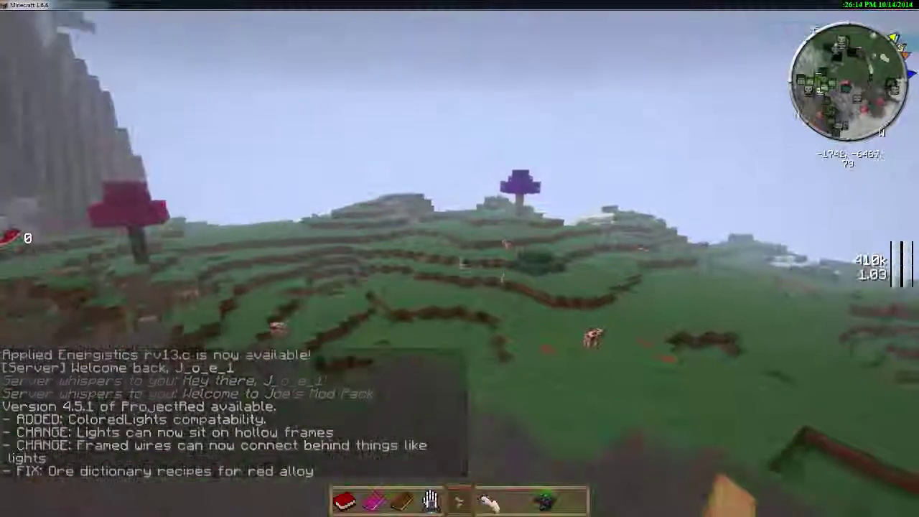
key(s)
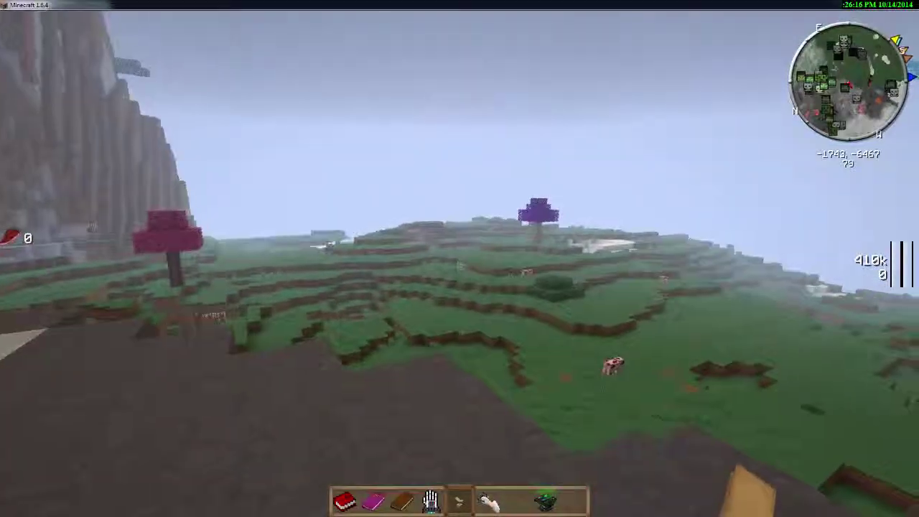
key(F3)
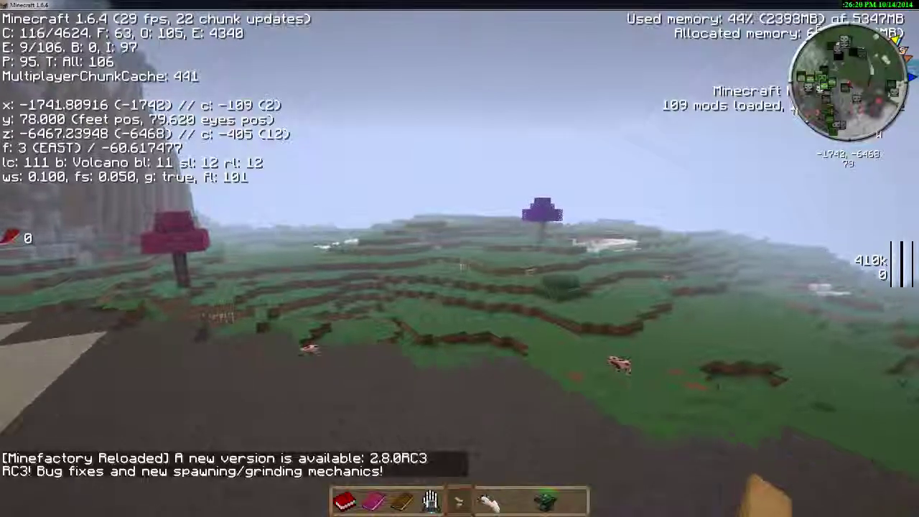
key(w)
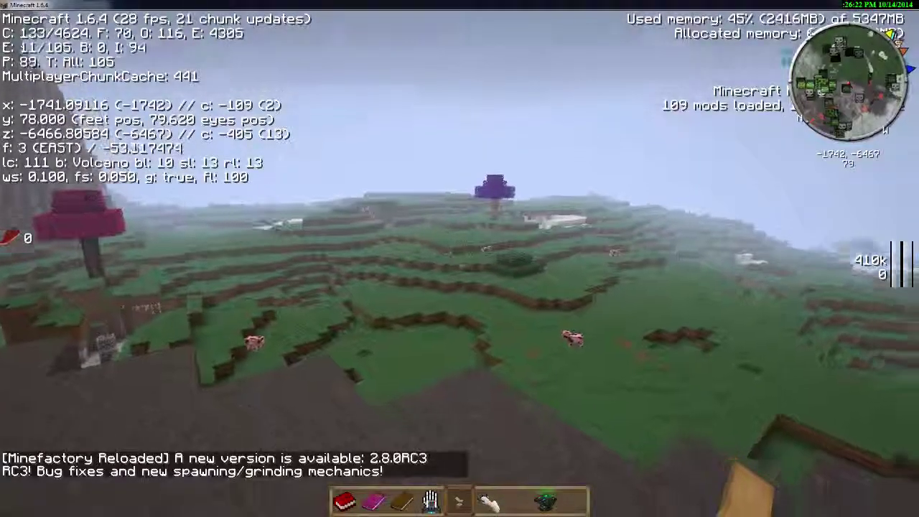
key(d)
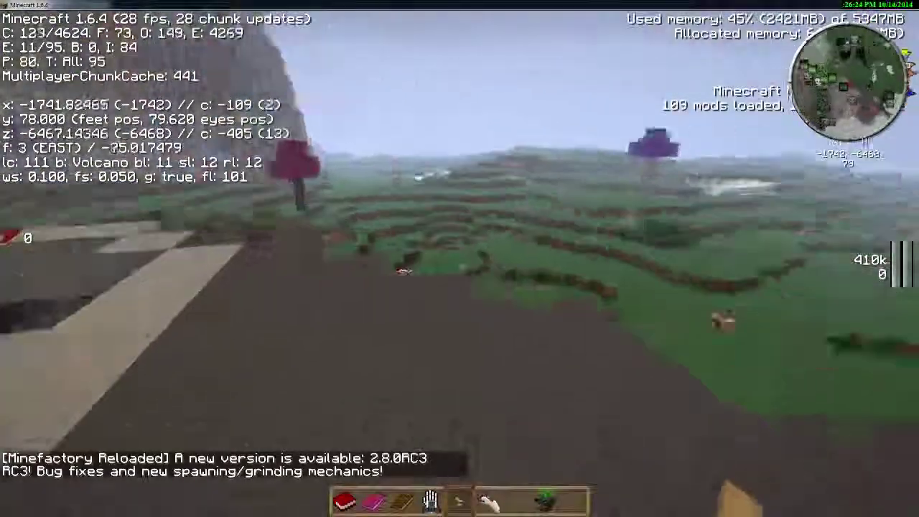
key(w)
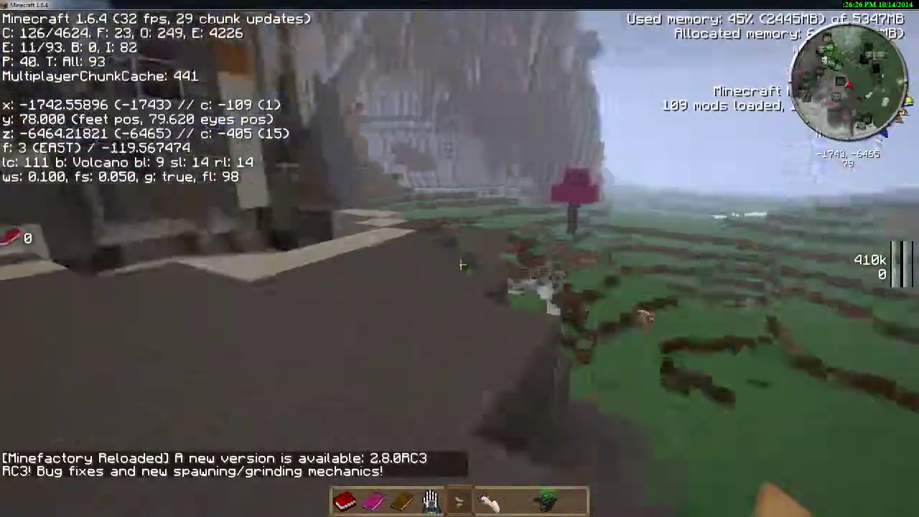
Step: Fly around the volcano and shrubland terrain of the modded server world to look over the landscape
key(s)
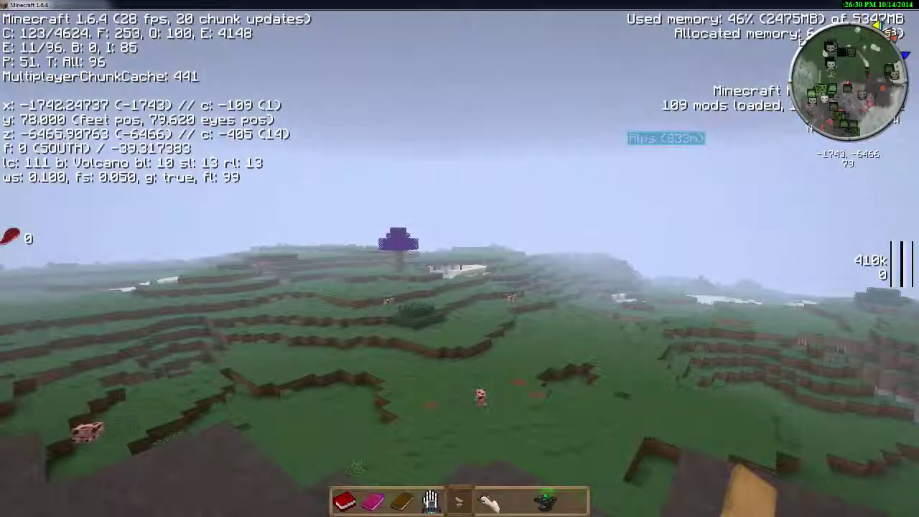
key(w)
key(space)
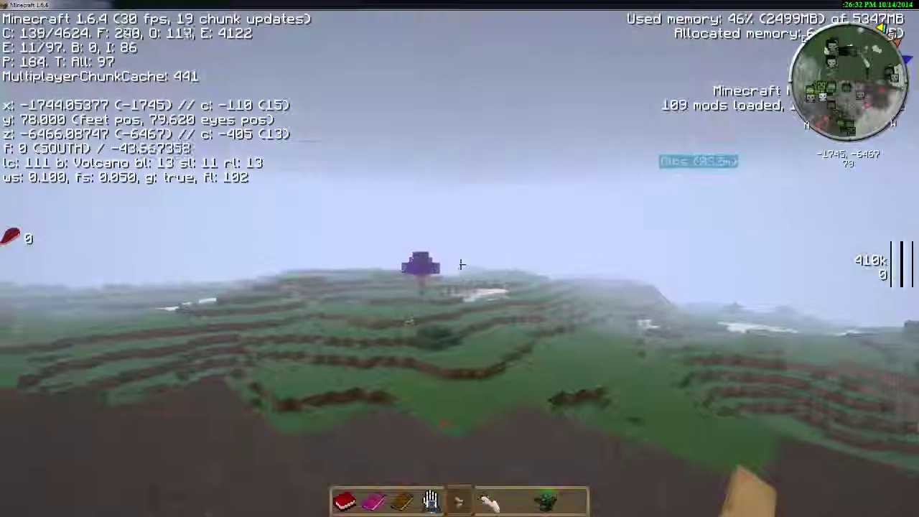
key(w)
key(space)
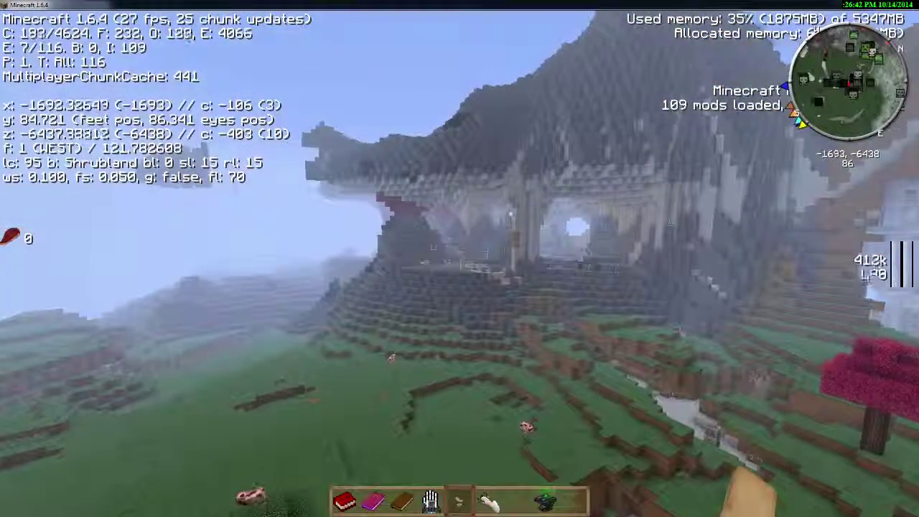
key(w)
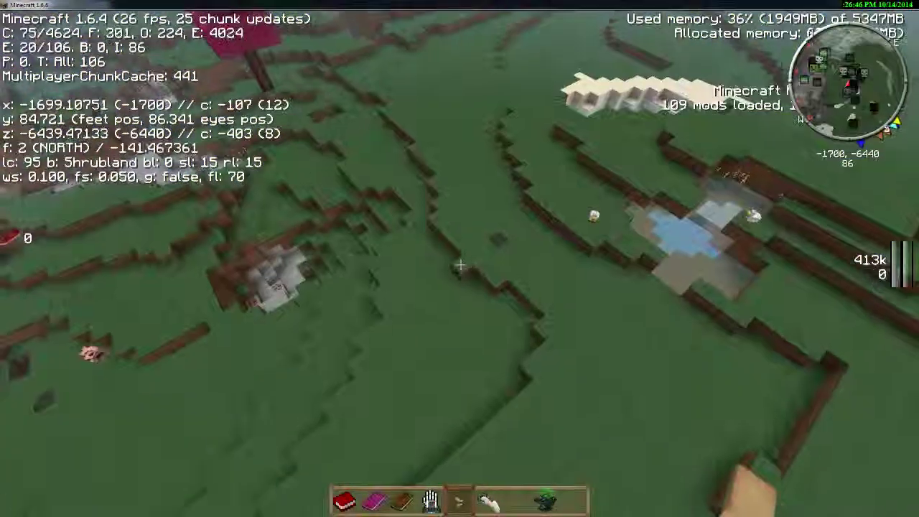
key(w)
key(w)
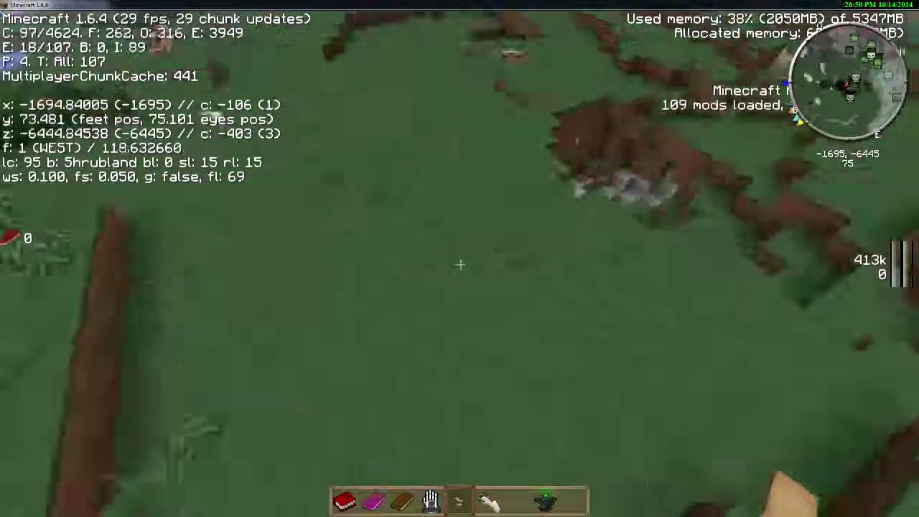
key(w)
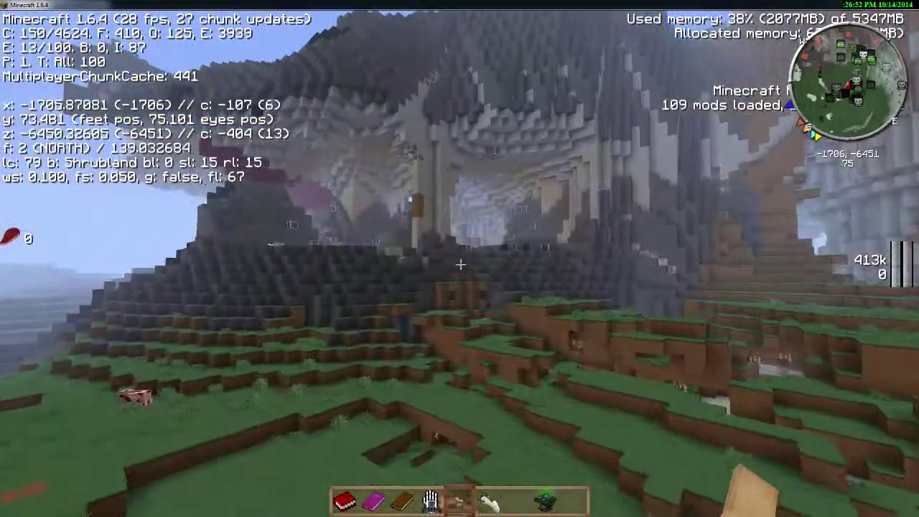
key(w)
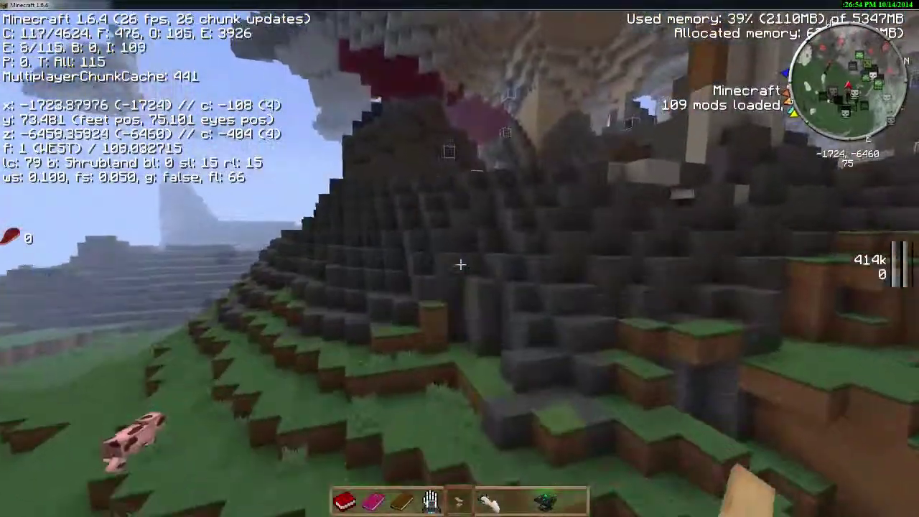
key(w)
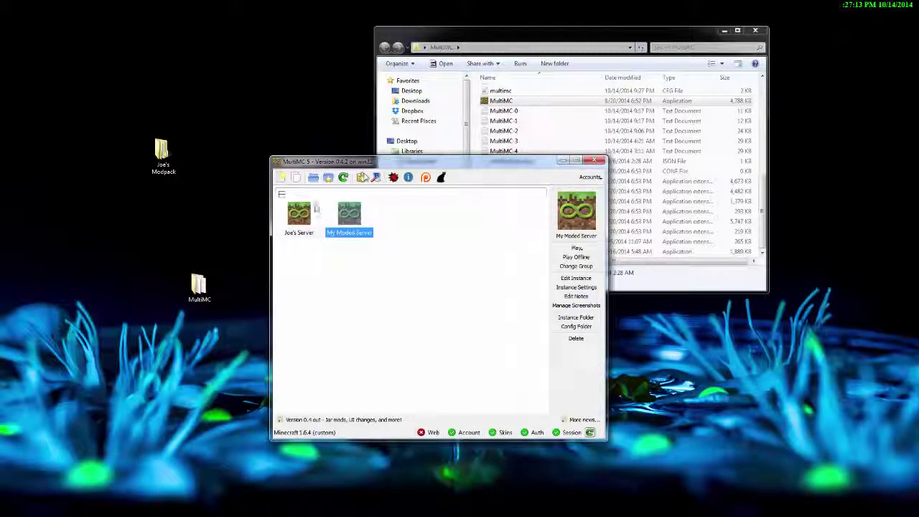
Step: In MultiMC, select the instance beside My Moded Server and examine the global Java settings
click(300, 219)
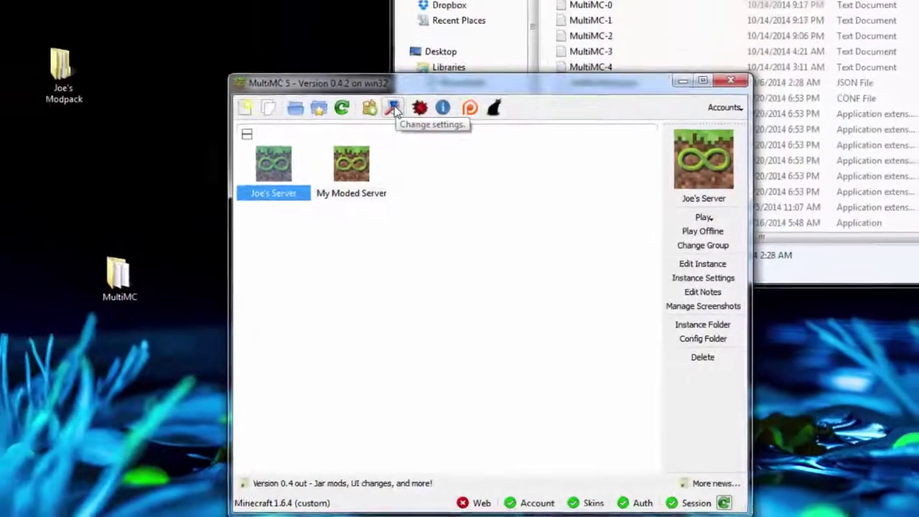
click(367, 48)
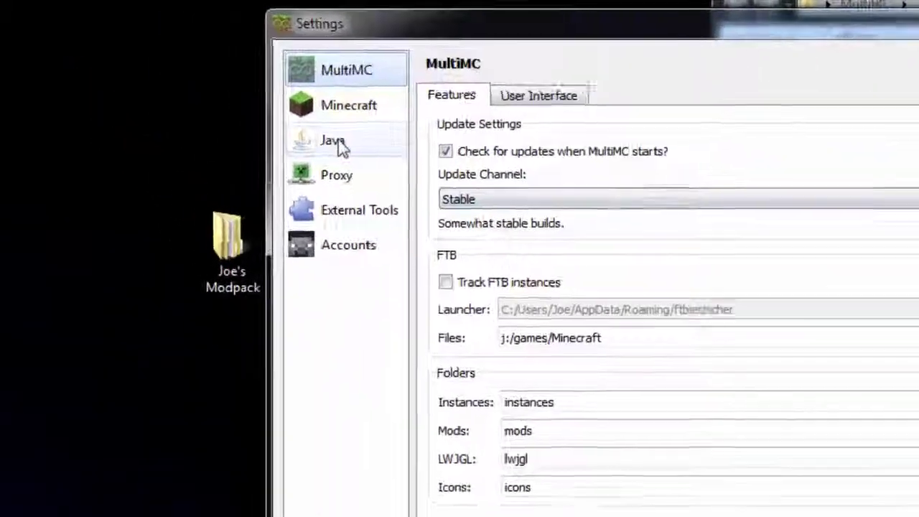
click(340, 143)
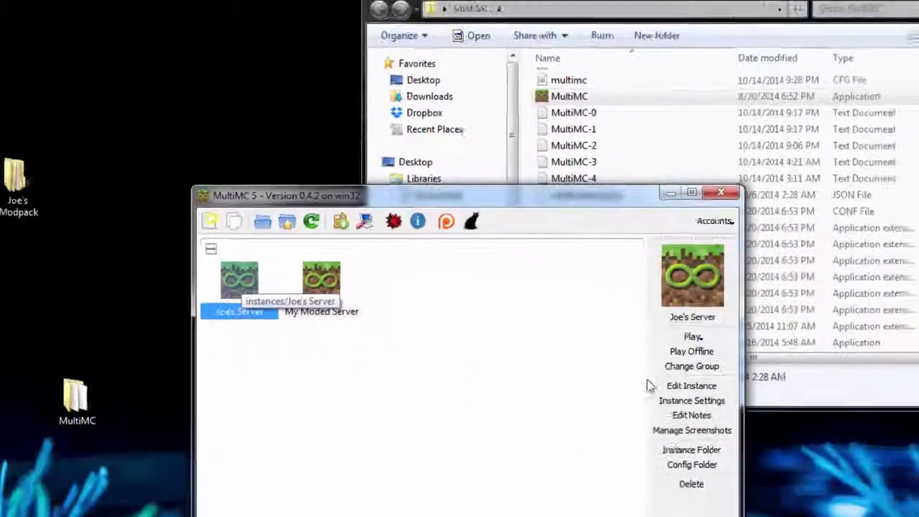
Step: Enable the instance-specific memory settings for the server instance beside My Moded Server
click(683, 385)
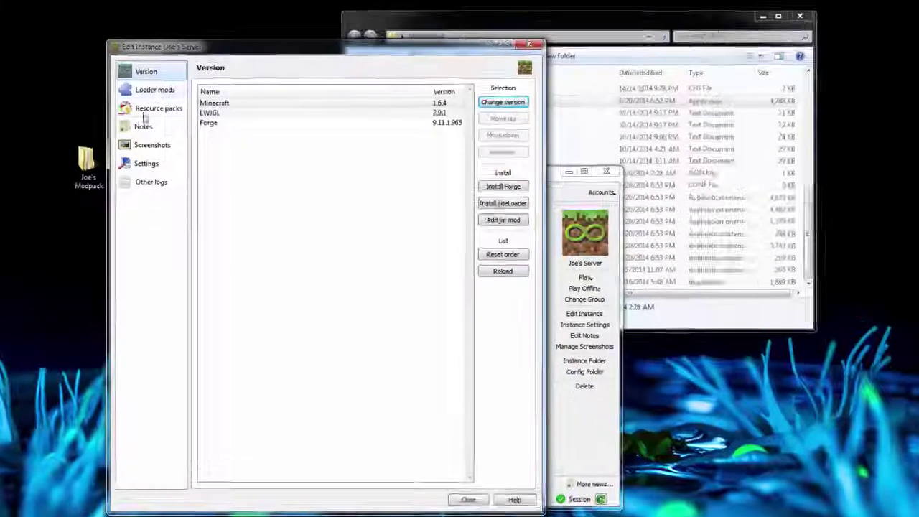
click(144, 167)
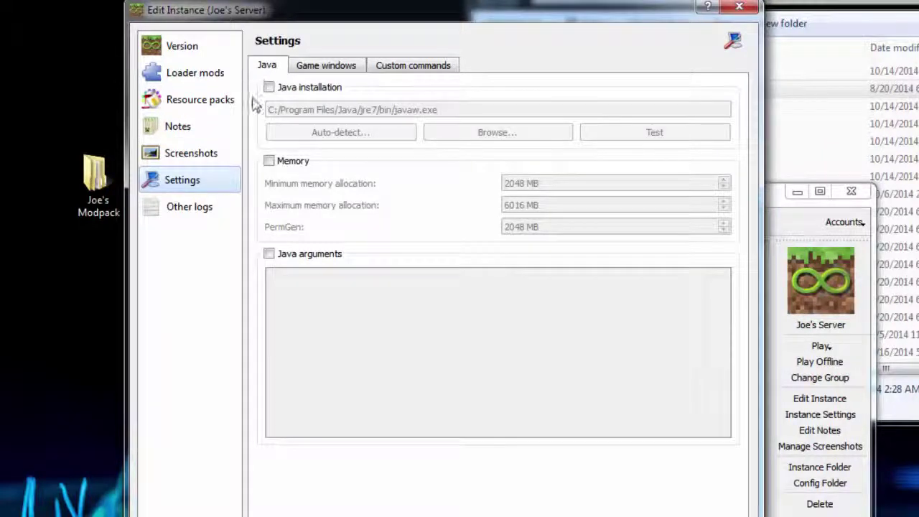
click(268, 162)
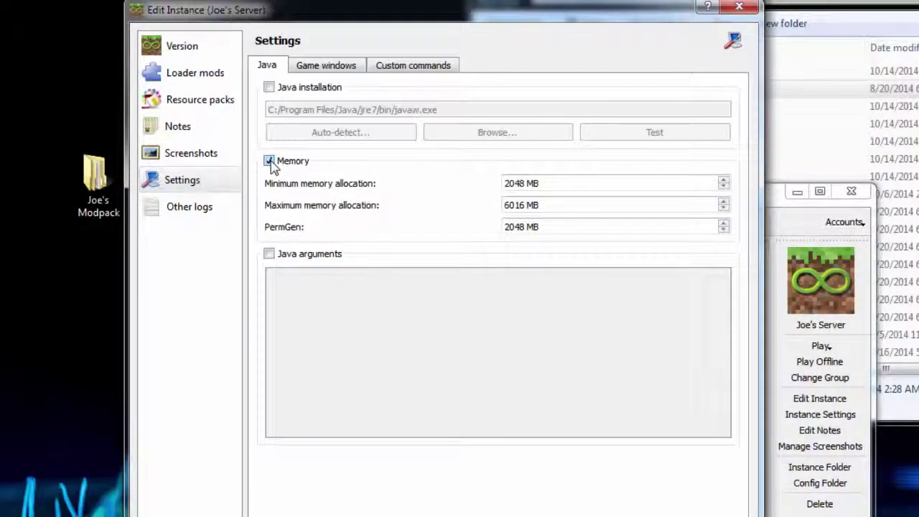